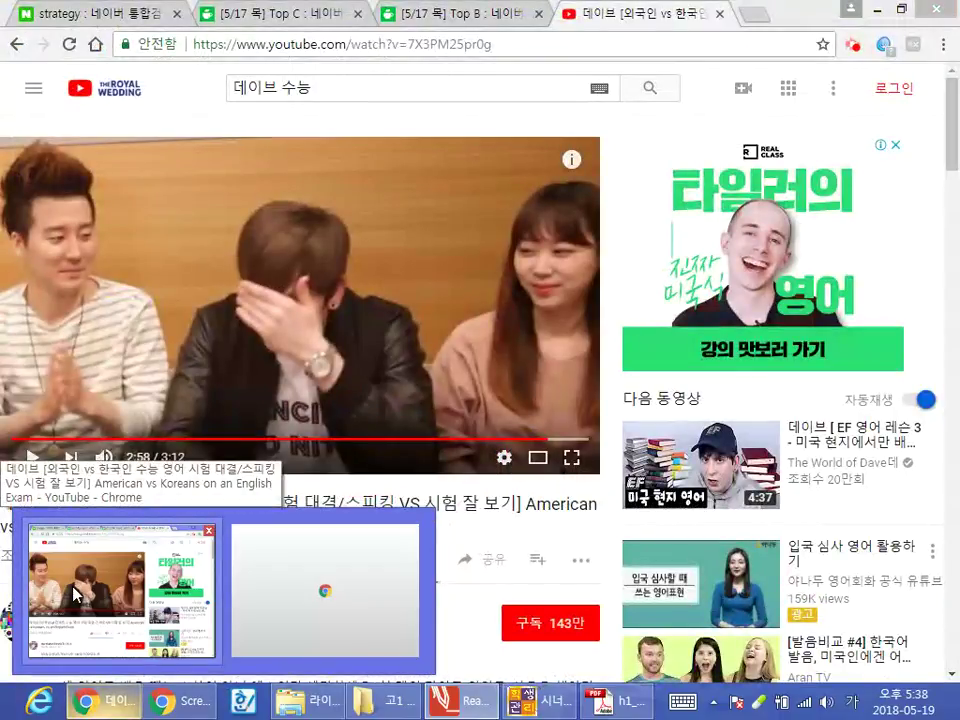
Step: Switch to the browser and review the class and homework post titled [5/17 목] Top C
{"action": "left_click", "coordinate": [72, 594]}
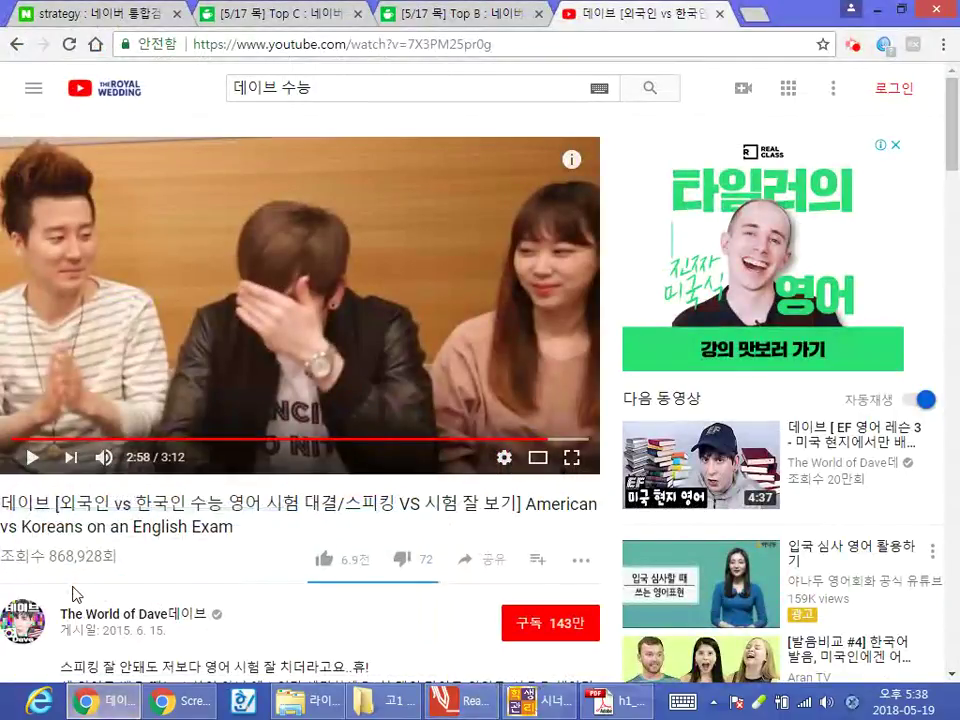
{"action": "left_click", "coordinate": [282, 10]}
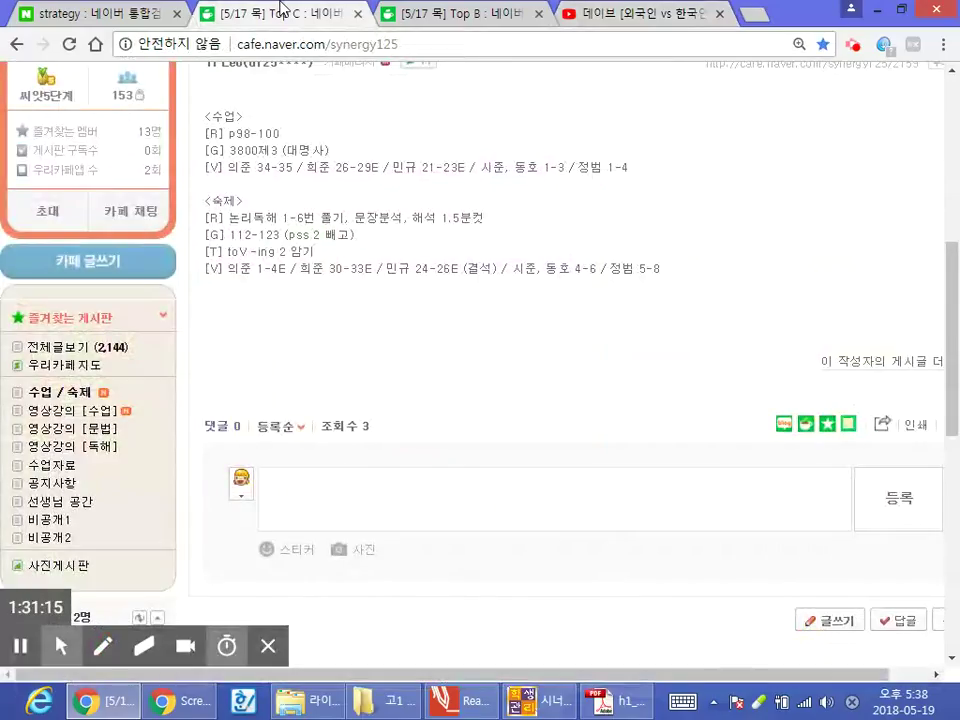
{"action": "scroll", "coordinate": [755, 255], "scroll_direction": "up", "scroll_amount": 2}
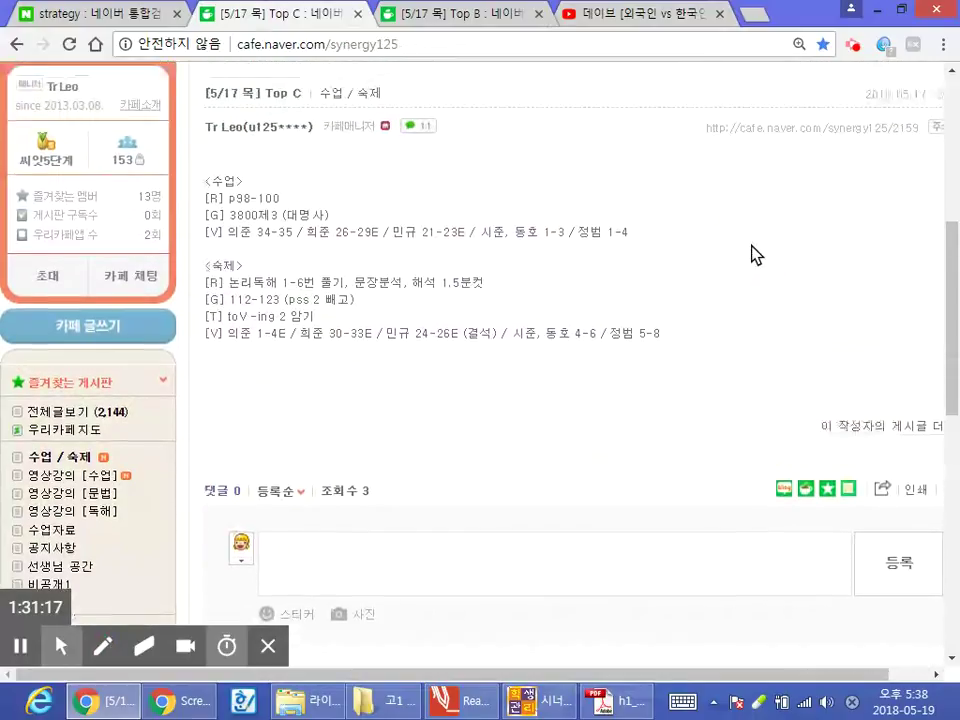
{"action": "scroll", "coordinate": [755, 255], "scroll_direction": "left", "scroll_amount": 2}
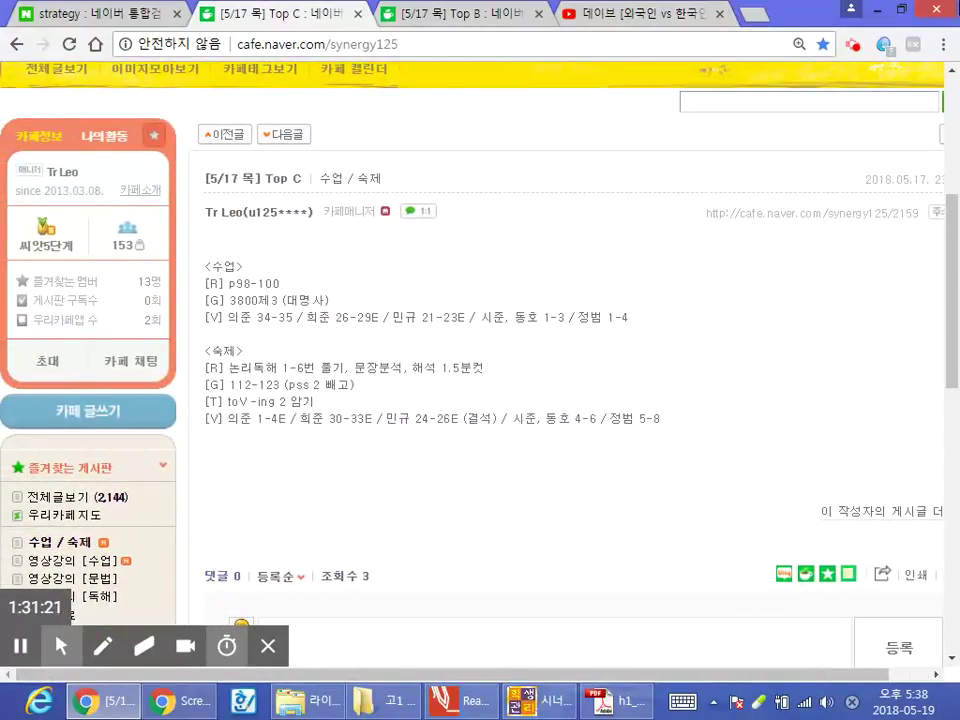
Step: Minimize all open windows, including the browser, PDF Annotator, student management program and file folders, to reach the desktop
{"action": "left_click", "coordinate": [879, 11]}
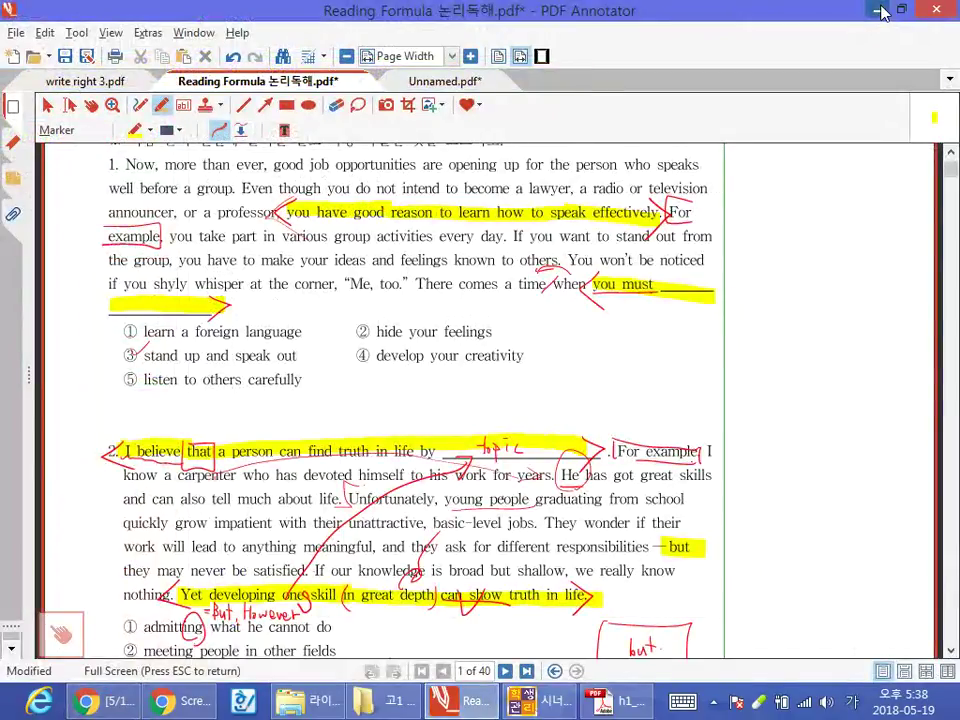
{"action": "left_click", "coordinate": [879, 11]}
{"action": "left_click", "coordinate": [879, 11]}
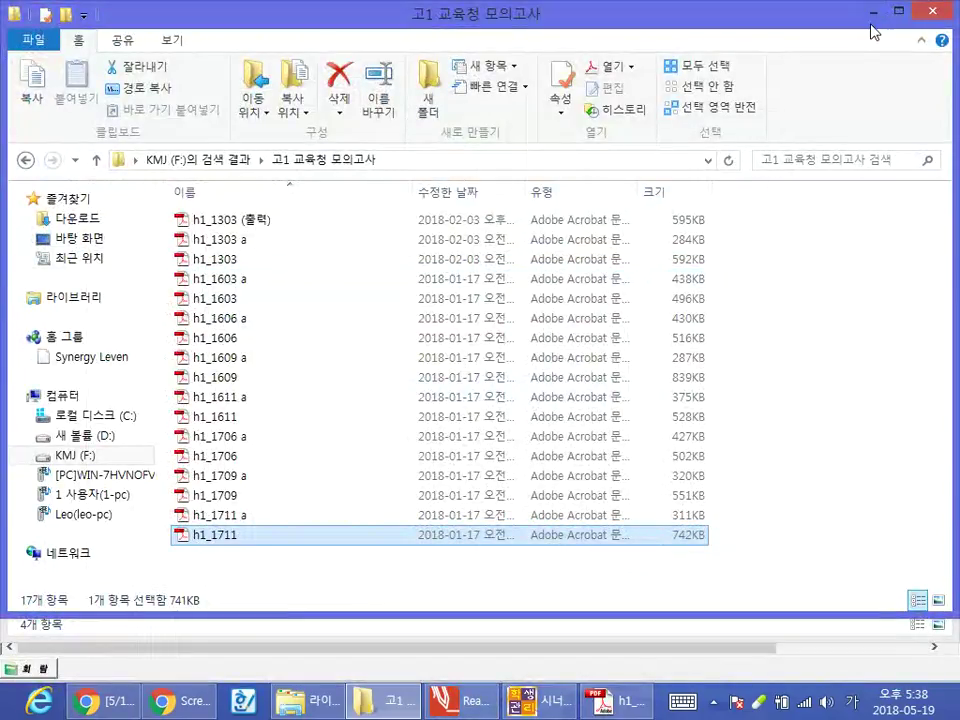
{"action": "left_click", "coordinate": [873, 14]}
{"action": "left_click", "coordinate": [658, 8]}
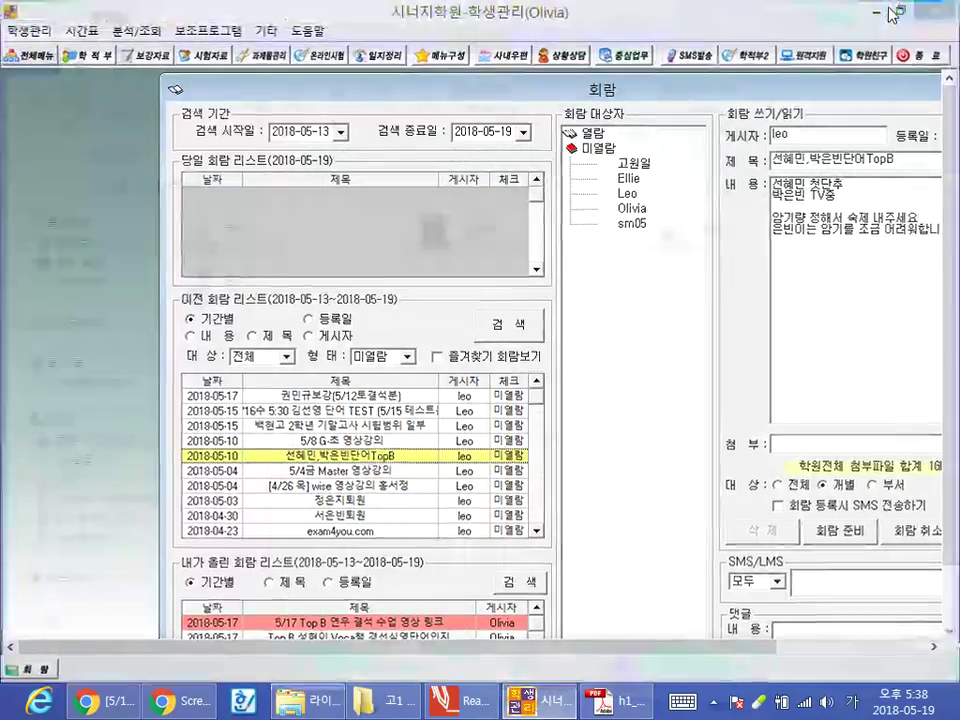
{"action": "left_click", "coordinate": [877, 10]}
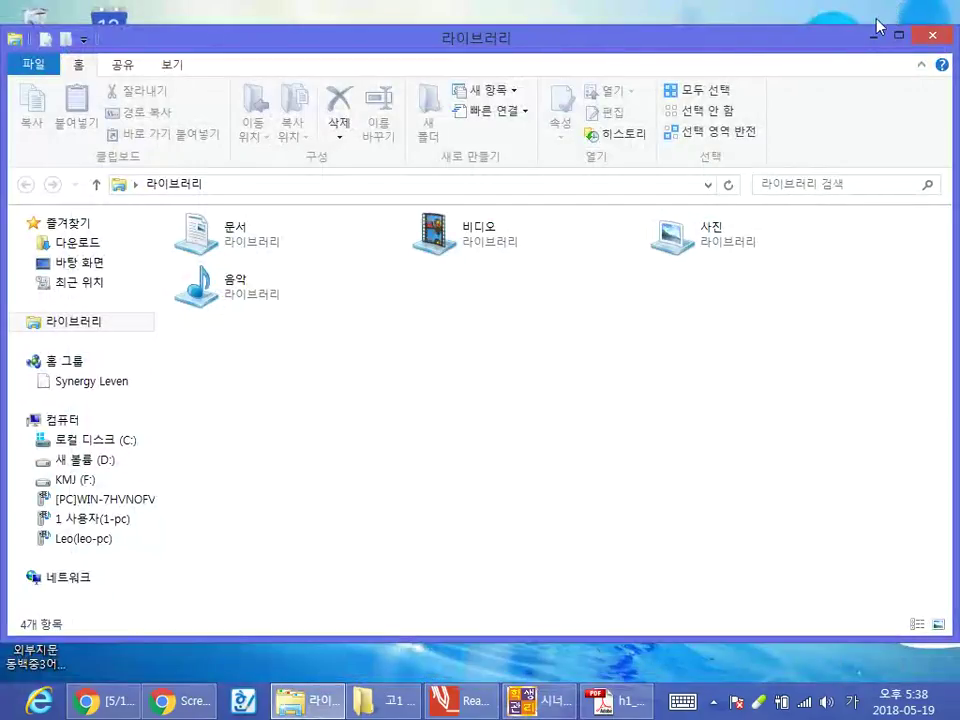
{"action": "left_click", "coordinate": [871, 42]}
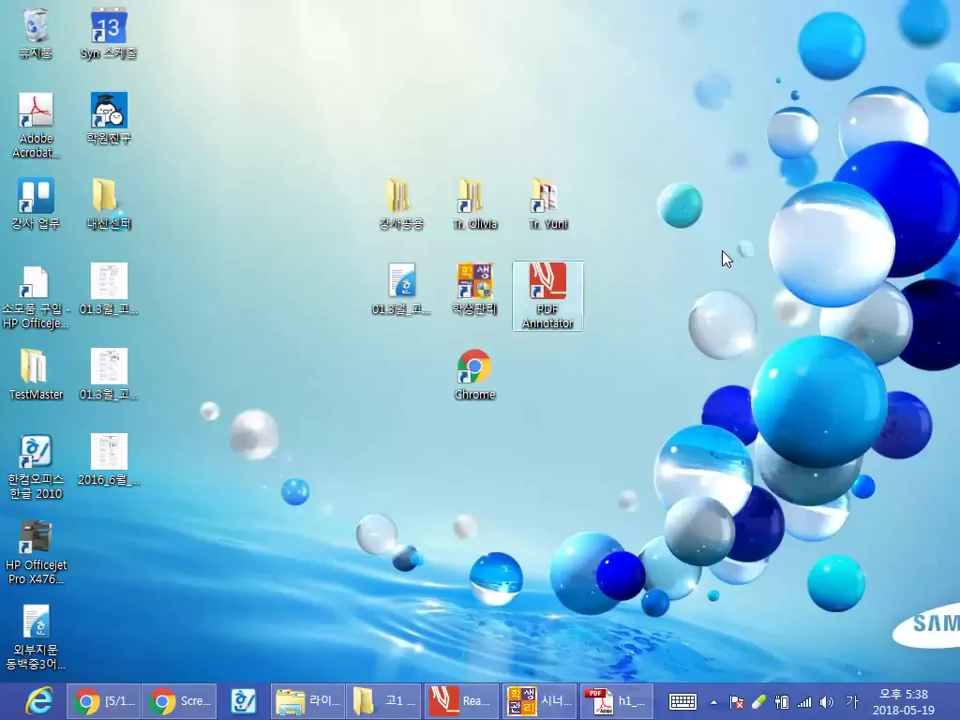
Step: Open the Top B writing material folder inside the synergy folder on the KMJ (F:) drive
{"action": "double_click", "coordinate": [484, 226]}
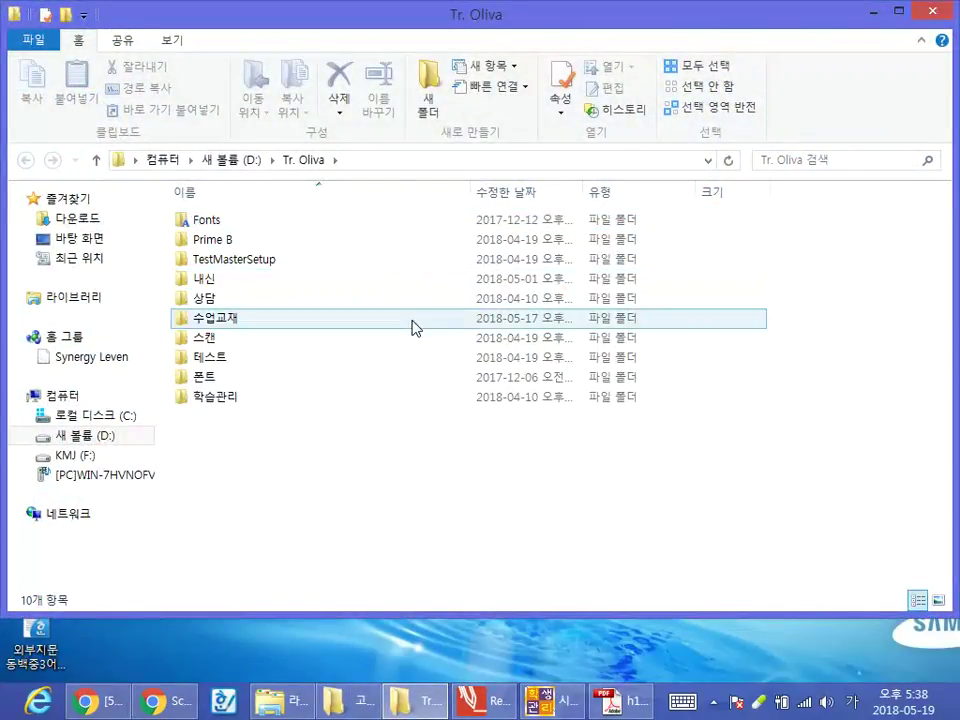
{"action": "left_click", "coordinate": [77, 457]}
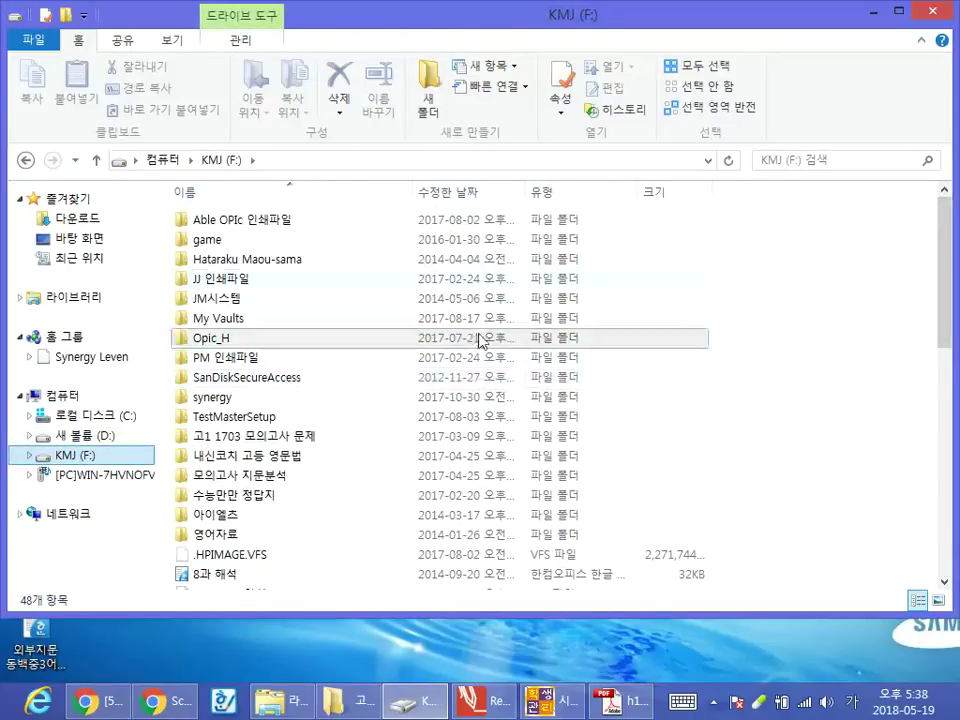
{"action": "double_click", "coordinate": [378, 411]}
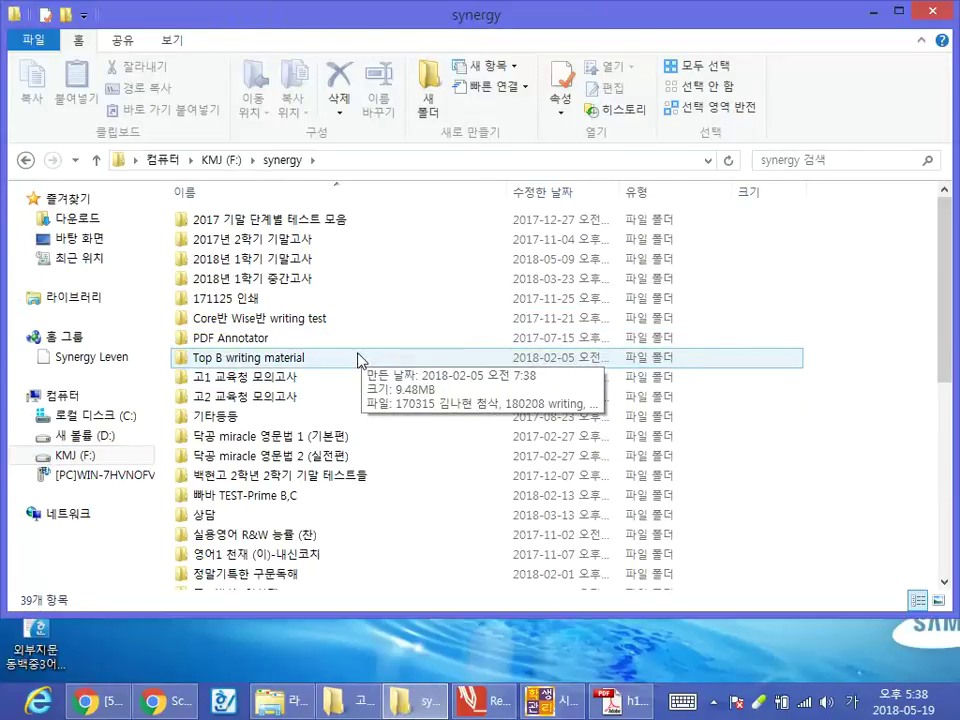
{"action": "double_click", "coordinate": [420, 357]}
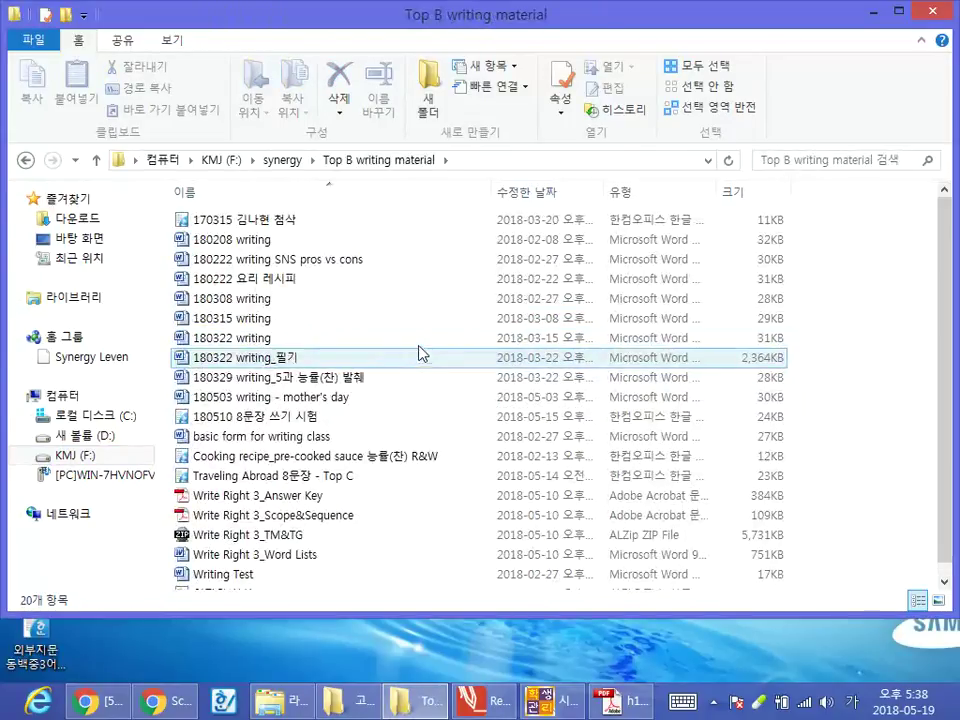
Step: Find and open the document "Traveling Abroad 8문장 - Top C" in the writing material folder
{"action": "left_click", "coordinate": [377, 386]}
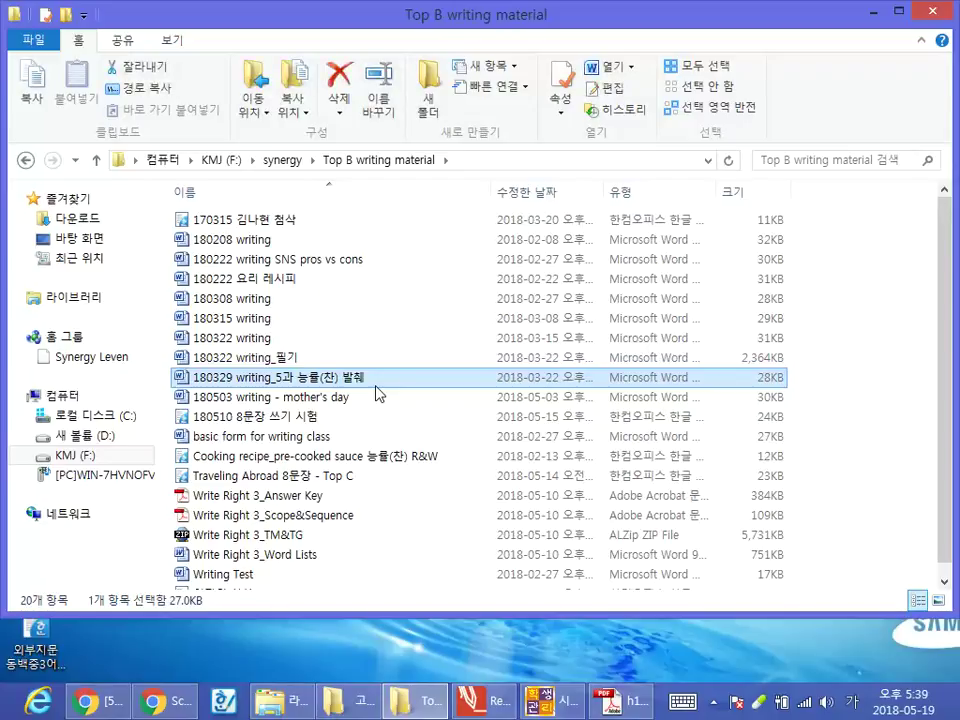
{"action": "left_click", "coordinate": [530, 277]}
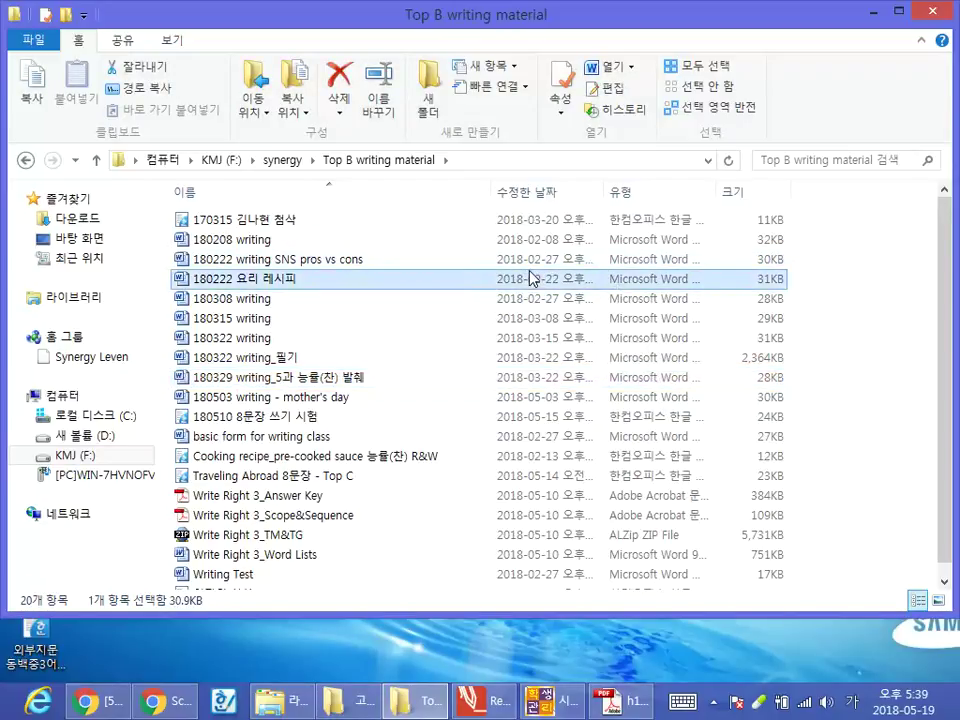
{"action": "left_click", "coordinate": [418, 497]}
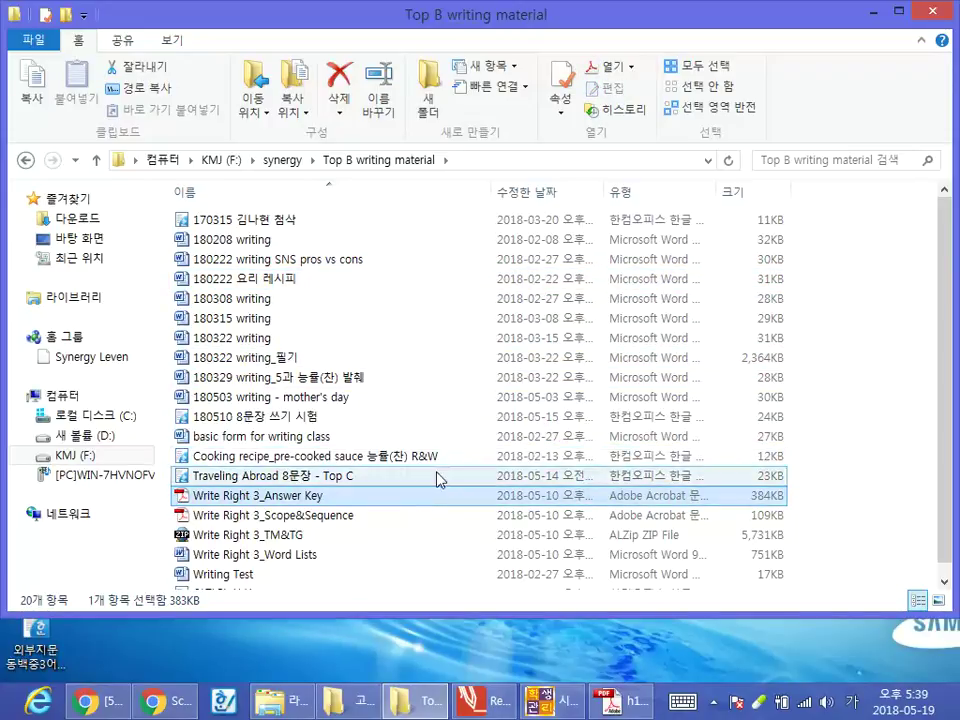
{"action": "double_click", "coordinate": [436, 478]}
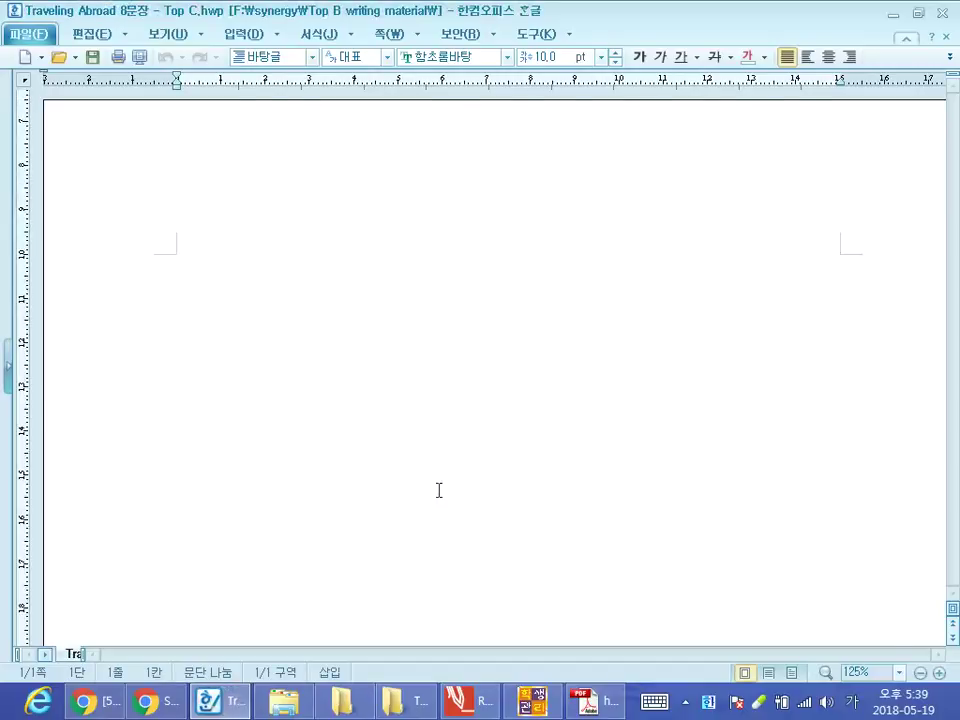
Step: Look through the worksheet's Korean and English sentence pairs and check the print settings without printing
{"action": "key", "text": "Up"}
{"action": "key", "text": "Up"}
{"action": "key", "text": "Up"}
{"action": "key", "text": "Up"}
{"action": "key", "text": "Up"}
{"action": "key", "text": "Up"}
{"action": "key", "text": "Up"}
{"action": "key", "text": "Up"}
{"action": "key", "text": "Up"}
{"action": "key", "text": "Up"}
{"action": "key", "text": "Up"}
{"action": "key", "text": "Up"}
{"action": "key", "text": "Up"}
{"action": "key", "text": "Up"}
{"action": "key", "text": "Up"}
{"action": "key", "text": "Up"}
{"action": "key", "text": "Up"}
{"action": "key", "text": "Up"}
{"action": "key", "text": "Up"}
{"action": "key", "text": "Up"}
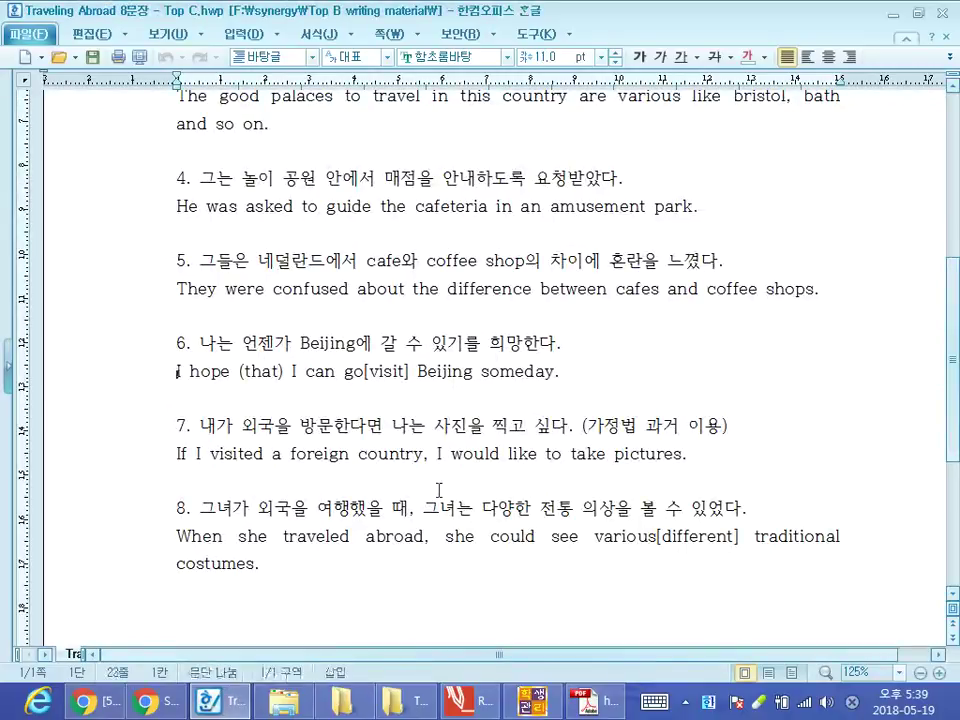
{"action": "key", "text": "Down"}
{"action": "key", "text": "Down"}
{"action": "key", "text": "Down"}
{"action": "key", "text": "Down"}
{"action": "key", "text": "Down"}
{"action": "key", "text": "Down"}
{"action": "key", "text": "Down"}
{"action": "key", "text": "Down"}
{"action": "key", "text": "Down"}
{"action": "key", "text": "Down"}
{"action": "key", "text": "Down"}
{"action": "key", "text": "Down"}
{"action": "key", "text": "Down"}
{"action": "key", "text": "Down"}
{"action": "key", "text": "Down"}
{"action": "key", "text": "Down"}
{"action": "key", "text": "Down"}
{"action": "key", "text": "Down"}
{"action": "key", "text": "Down"}
{"action": "key", "text": "Down"}
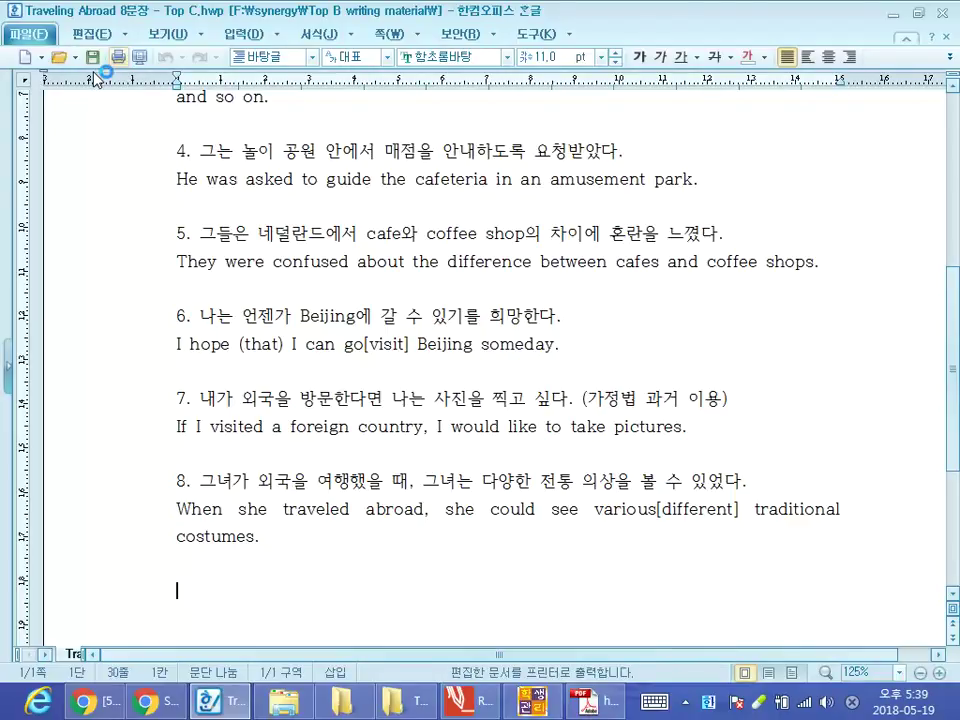
{"action": "key", "text": "alt+p"}
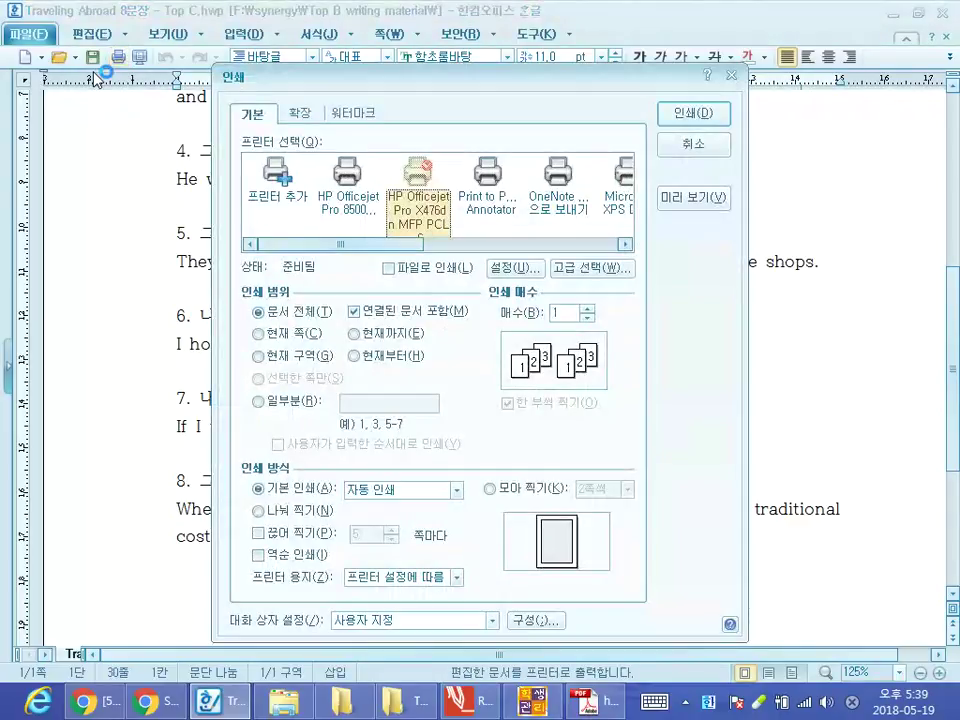
{"action": "left_click", "coordinate": [716, 153]}
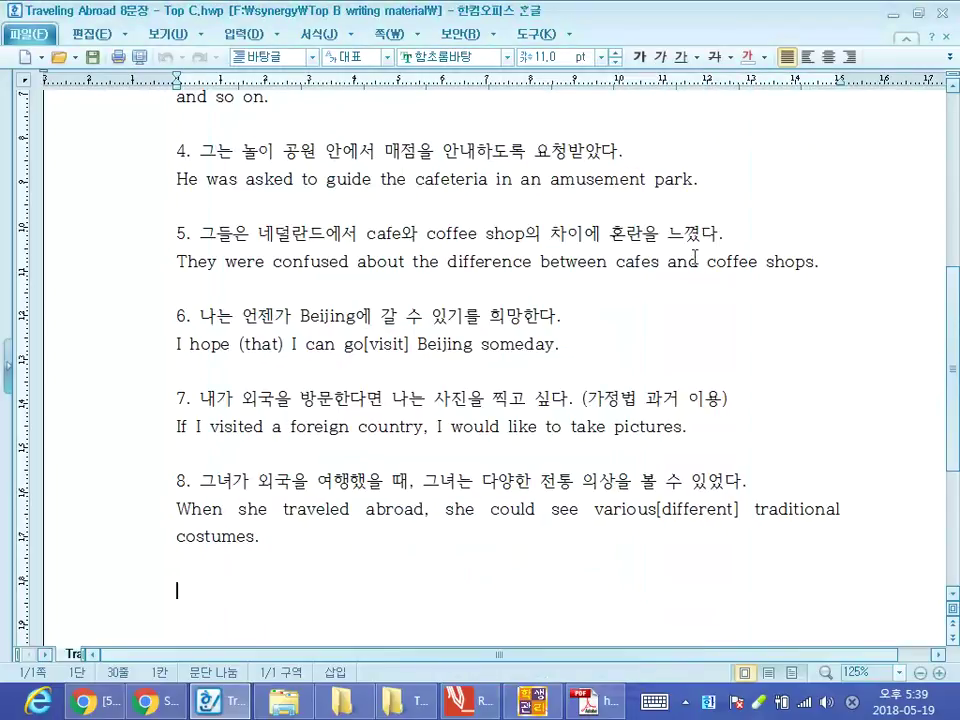
Step: Review the worksheet again from the date, class and name header down to sentence 8
{"action": "left_click", "coordinate": [654, 427]}
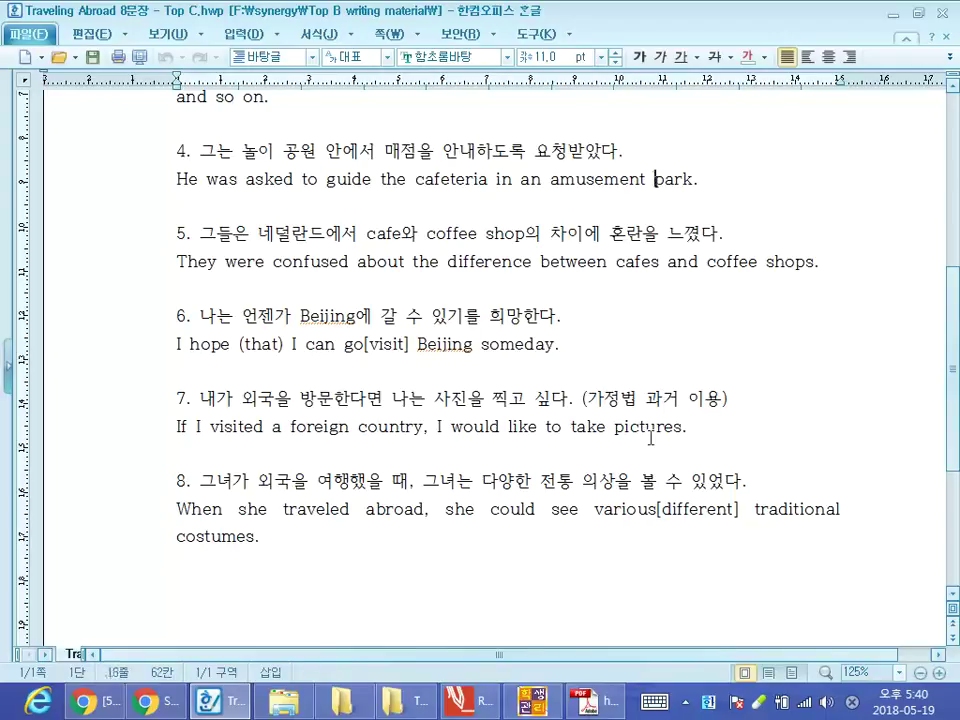
{"action": "key", "text": "Page_Up"}
{"action": "key", "text": "Down"}
{"action": "key", "text": "Down"}
{"action": "key", "text": "Down"}
{"action": "key", "text": "Down"}
{"action": "key", "text": "Down"}
{"action": "key", "text": "Down"}
{"action": "key", "text": "Down"}
{"action": "key", "text": "Down"}
{"action": "key", "text": "Down"}
{"action": "key", "text": "Down"}
{"action": "key", "text": "Down"}
{"action": "key", "text": "Down"}
{"action": "key", "text": "Down"}
{"action": "key", "text": "Down"}
{"action": "key", "text": "Down"}
{"action": "key", "text": "Down"}
{"action": "key", "text": "Down"}
{"action": "key", "text": "Down"}
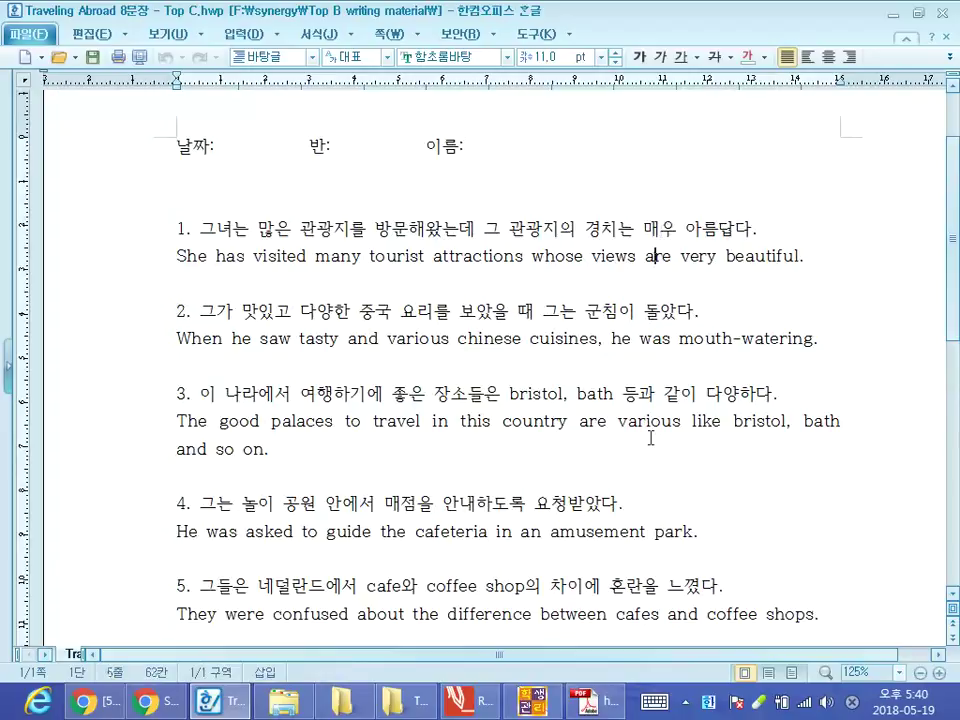
{"action": "key", "text": "End"}
{"action": "key", "text": "Down"}
{"action": "key", "text": "Down"}
{"action": "key", "text": "Down"}
{"action": "key", "text": "Down"}
{"action": "key", "text": "Down"}
{"action": "key", "text": "Down"}
{"action": "key", "text": "Down"}
{"action": "key", "text": "Down"}
{"action": "key", "text": "Down"}
{"action": "key", "text": "Down"}
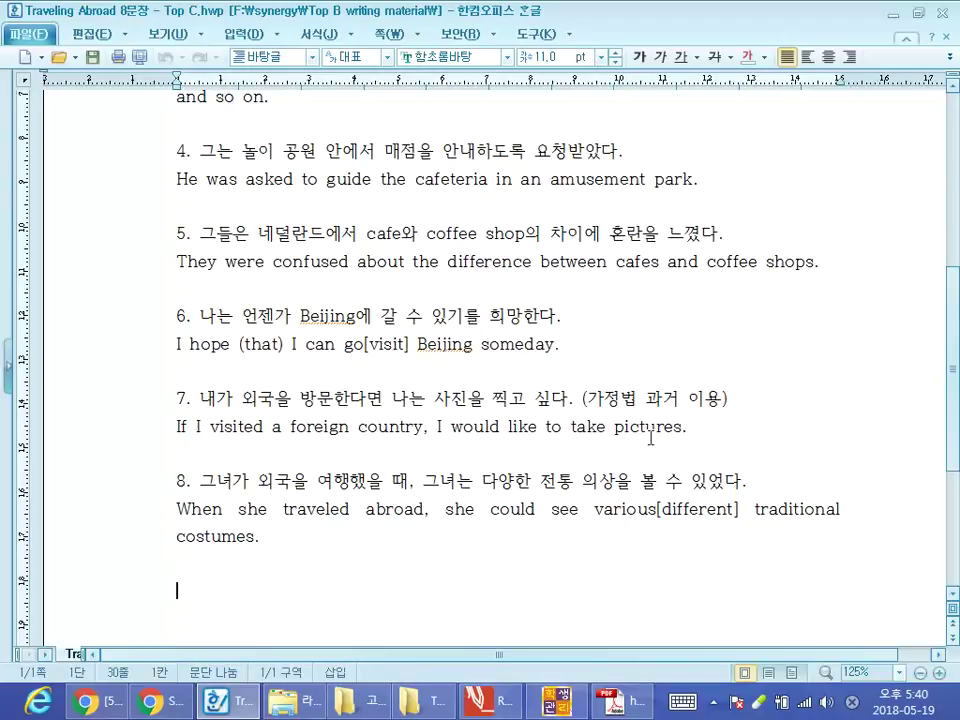
Step: Copy the whole worksheet and paste the copy onto a new second page after a page break
{"action": "left_click", "coordinate": [424, 547]}
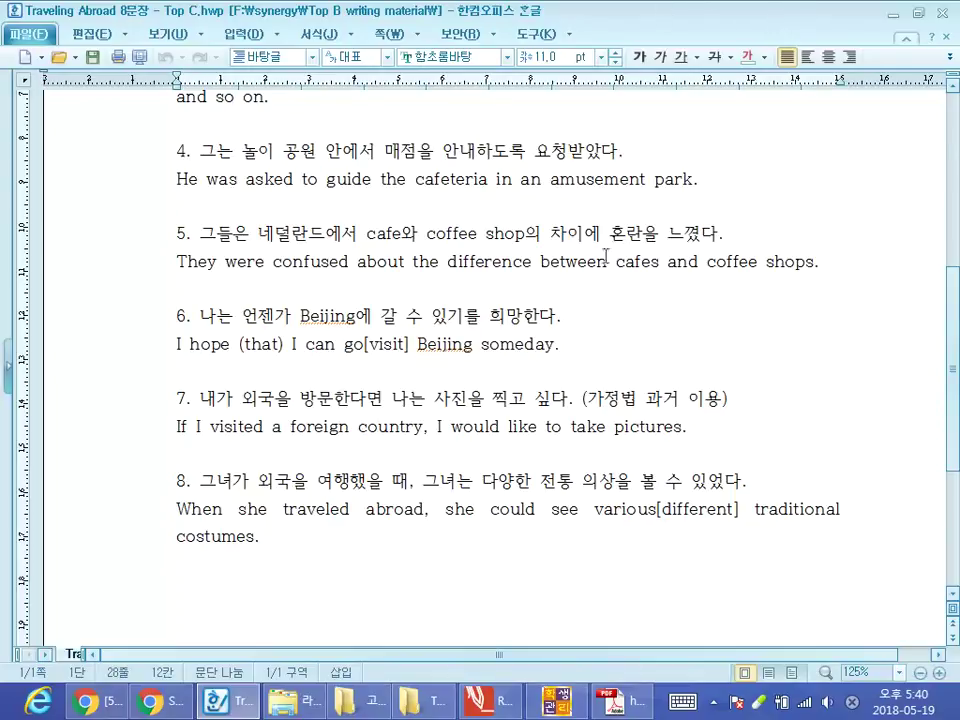
{"action": "scroll", "coordinate": [640, 270], "scroll_direction": "up", "scroll_amount": 5}
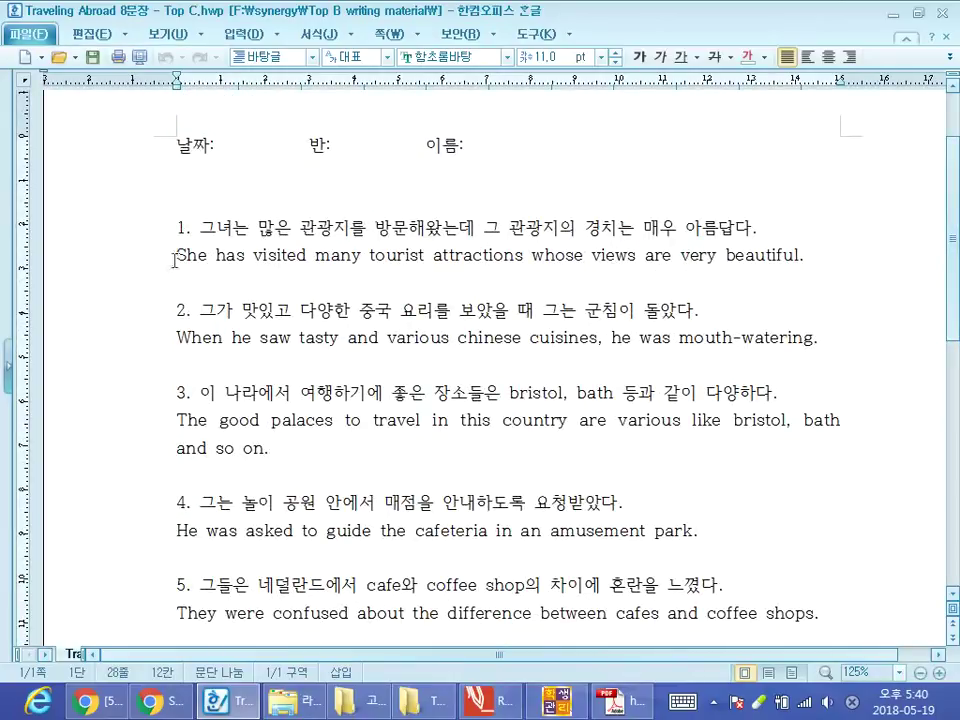
{"action": "left_click", "coordinate": [171, 133], "text": "shift"}
{"action": "scroll", "coordinate": [171, 133], "scroll_direction": "down", "scroll_amount": 5}
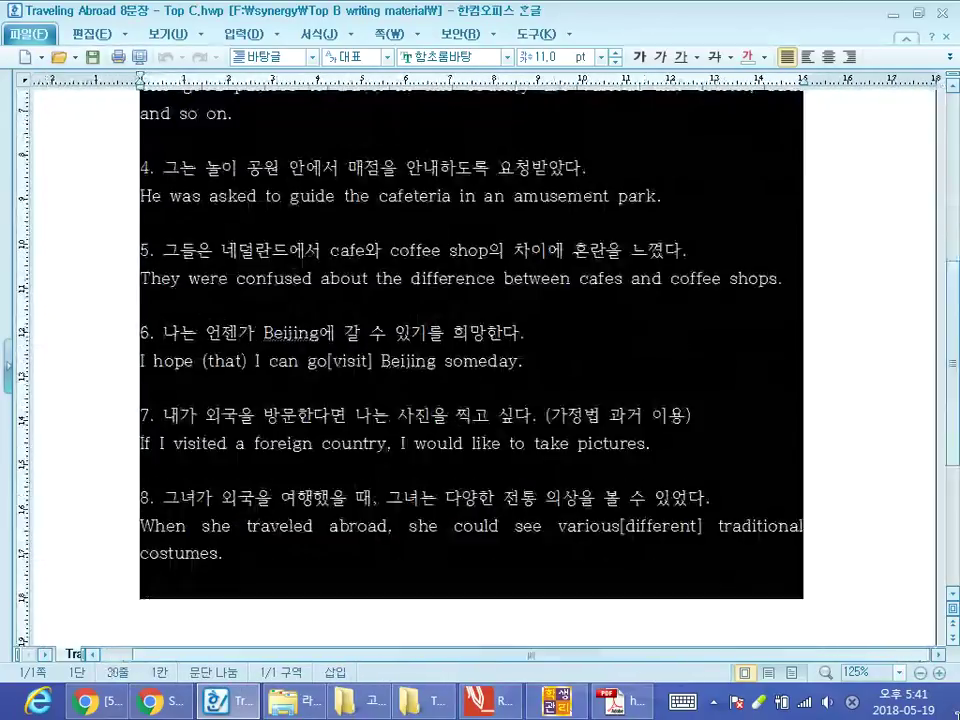
{"action": "left_click", "coordinate": [546, 506]}
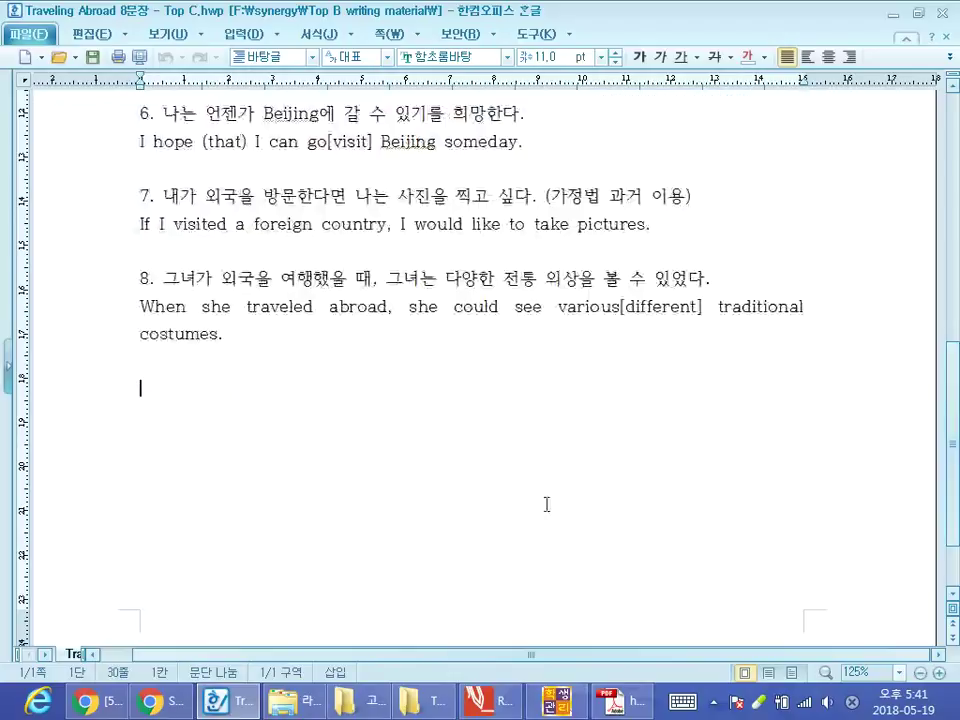
{"action": "left_click", "coordinate": [393, 40]}
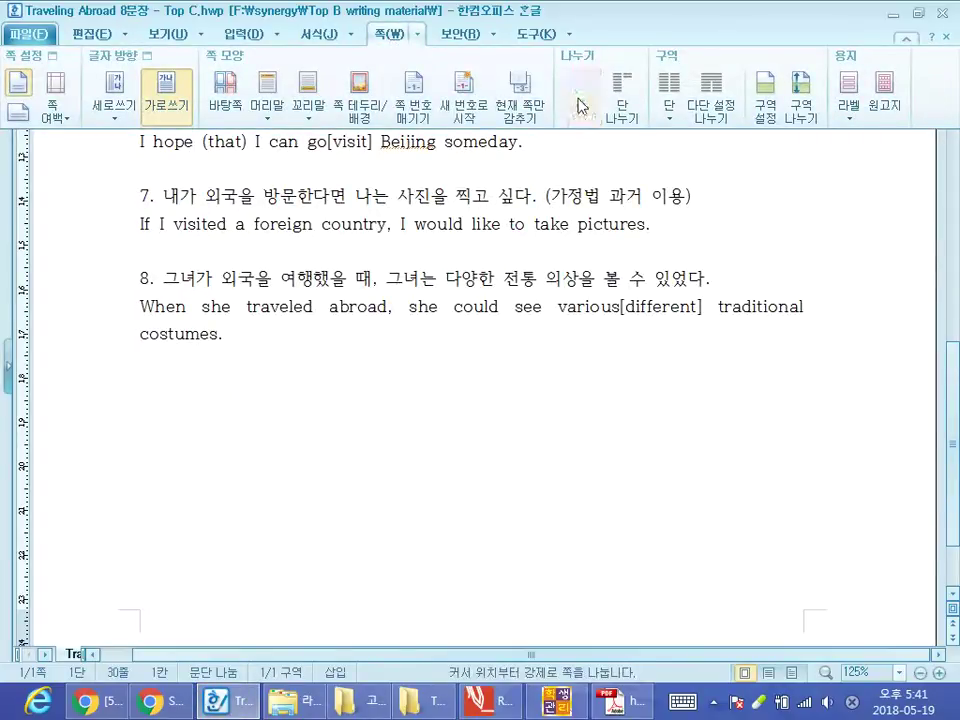
{"action": "left_click", "coordinate": [608, 118]}
Step: Underline the English answer of sentence 1 on the first page and set its text colour to white
{"action": "scroll", "coordinate": [561, 208], "scroll_direction": "up", "scroll_amount": 15}
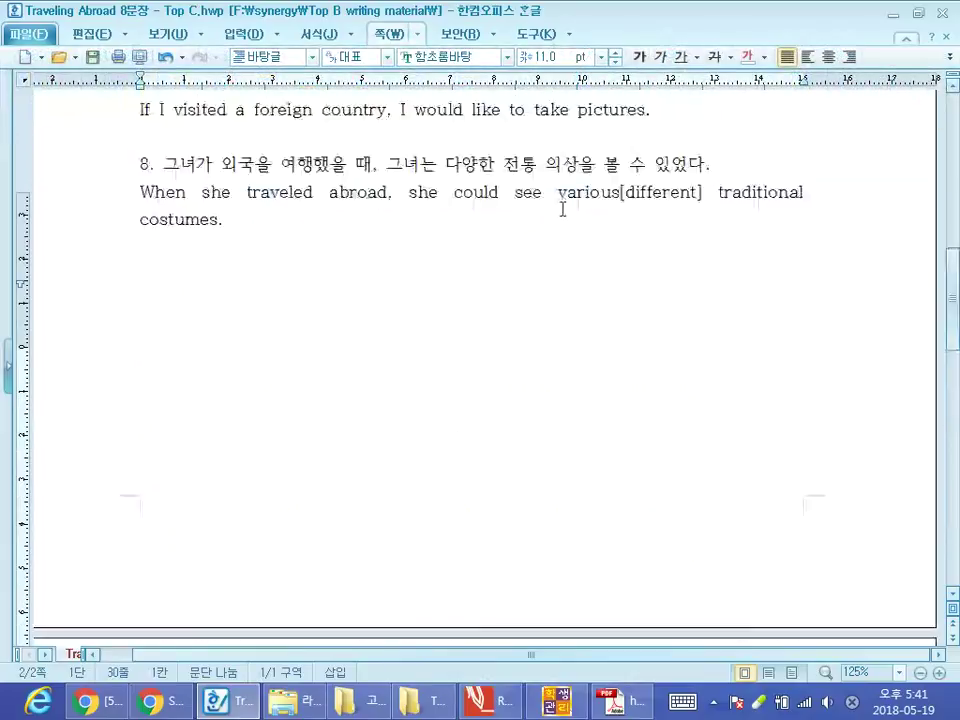
{"action": "left_click_drag", "start_coordinate": [141, 336], "coordinate": [800, 345]}
{"action": "left_click", "coordinate": [680, 57]}
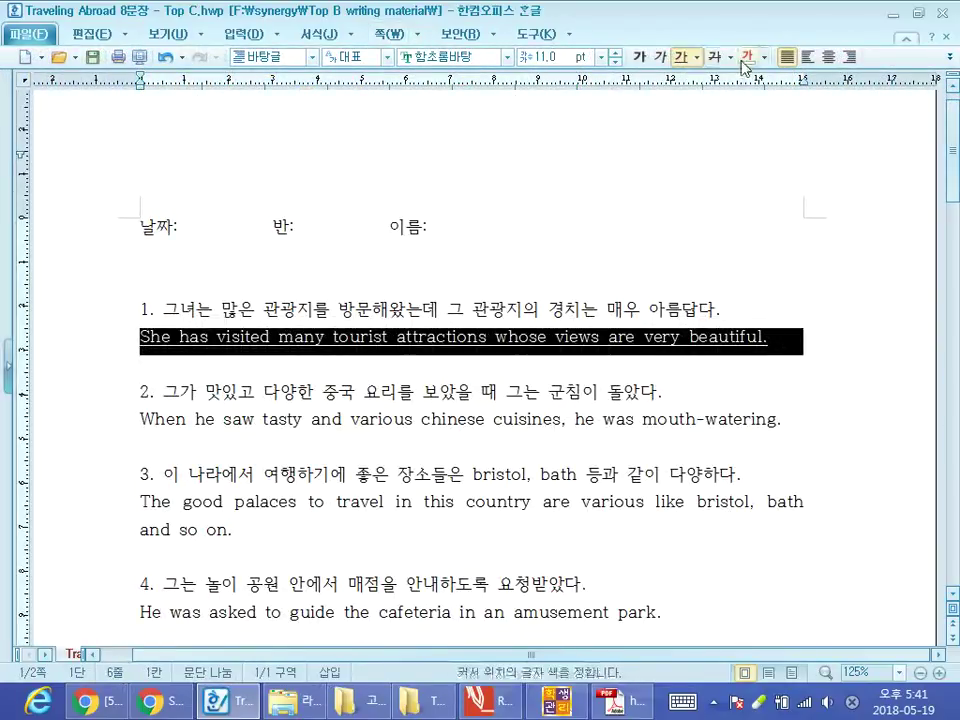
{"action": "left_click", "coordinate": [757, 57]}
{"action": "left_click", "coordinate": [789, 246]}
{"action": "key", "text": "Escape"}
Step: Copy the character format of the underlined white answer 1 and apply it to the English answer of sentence 2
{"action": "left_click", "coordinate": [664, 337]}
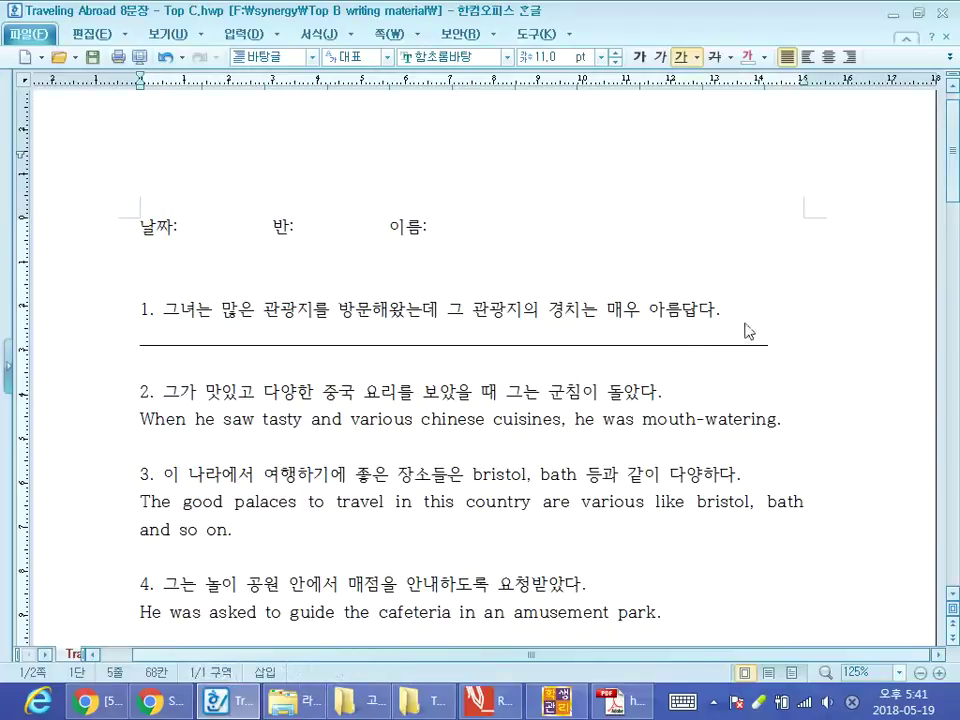
{"action": "key", "text": "alt+c"}
{"action": "key", "text": "Return"}
{"action": "left_click_drag", "start_coordinate": [141, 420], "coordinate": [785, 424]}
{"action": "key", "text": "alt+c"}
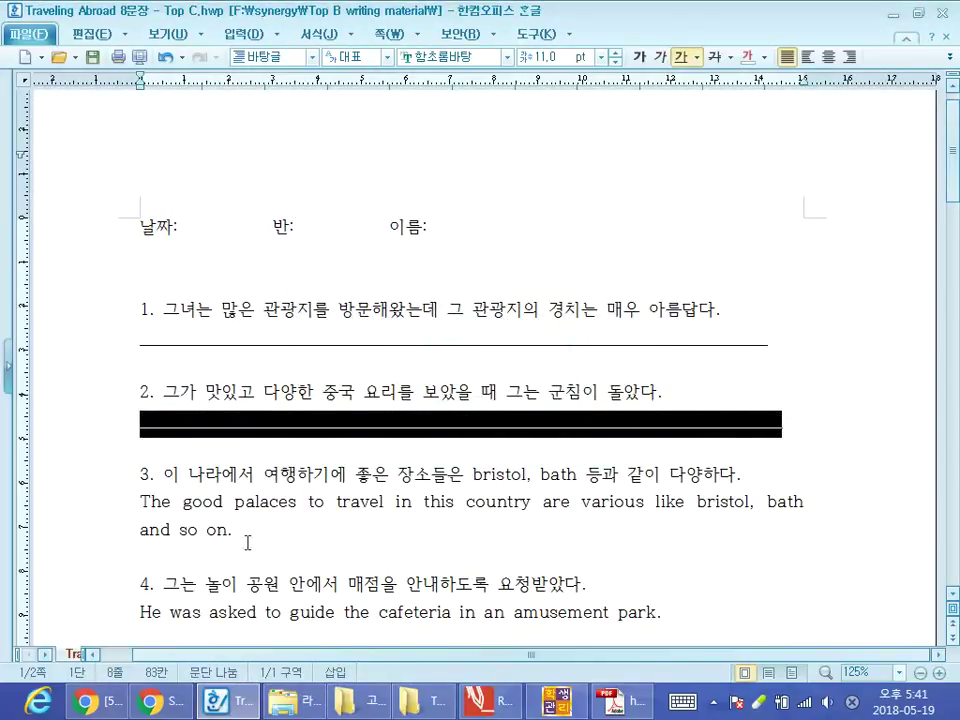
Step: Apply the copied underlined white format to the English answers of sentences 3 and 4
{"action": "double_click", "coordinate": [125, 510]}
{"action": "scroll", "coordinate": [205, 505], "scroll_direction": "down", "scroll_amount": 3}
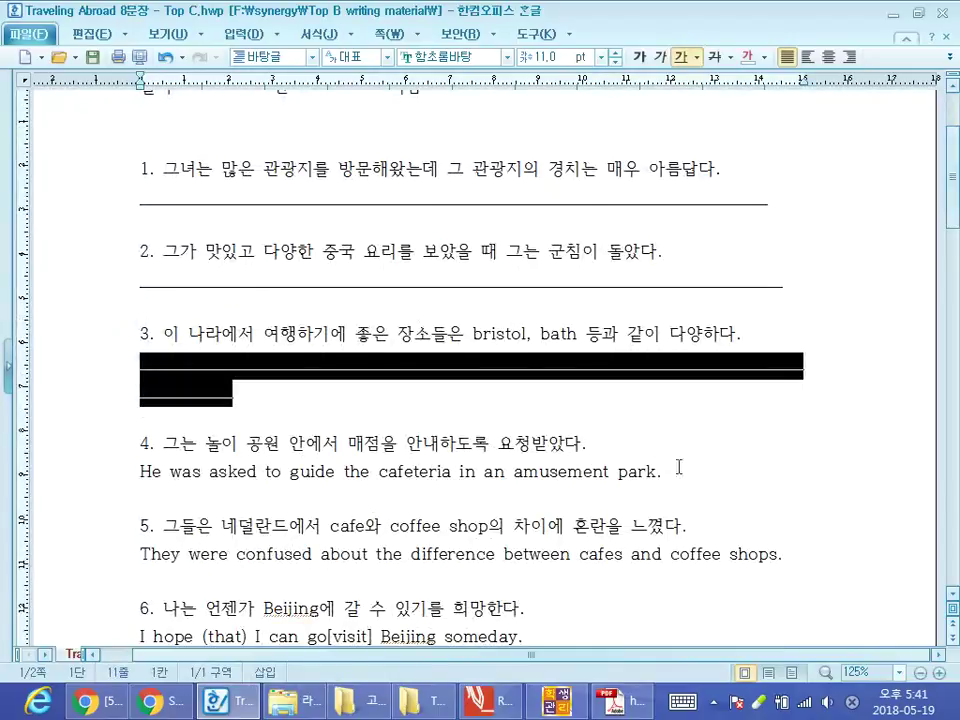
{"action": "left_click_drag", "start_coordinate": [679, 465], "coordinate": [122, 484]}
{"action": "key", "text": "alt+c"}
{"action": "scroll", "coordinate": [399, 422], "scroll_direction": "down", "scroll_amount": 3}
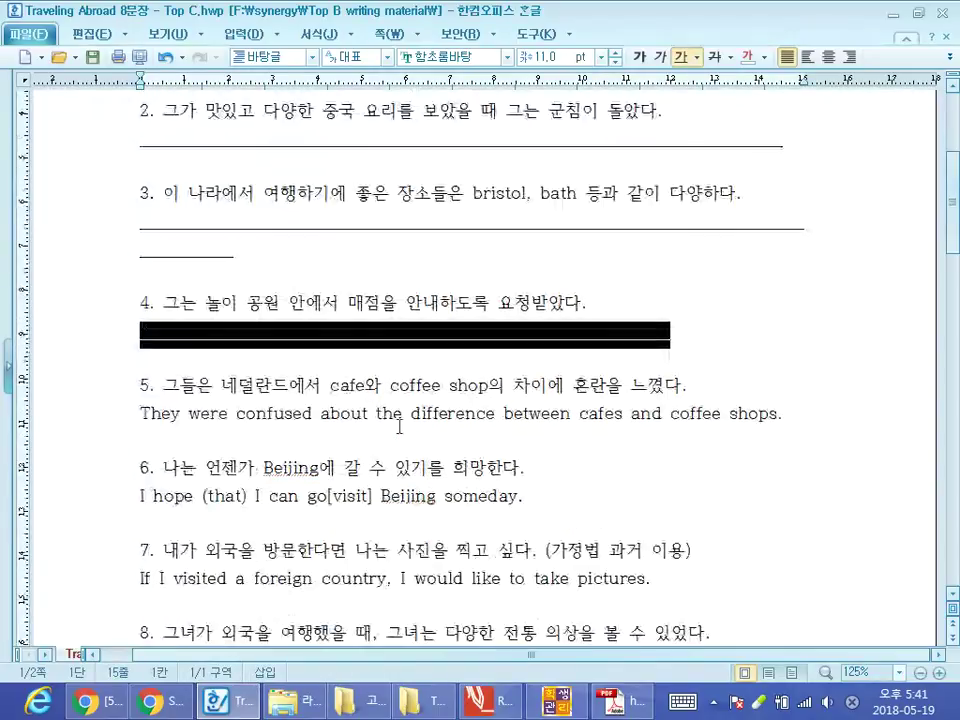
Step: Apply the copied underlined white format to the English answers of sentences 5 and 6 on the first page
{"action": "left_click_drag", "start_coordinate": [821, 408], "coordinate": [135, 431]}
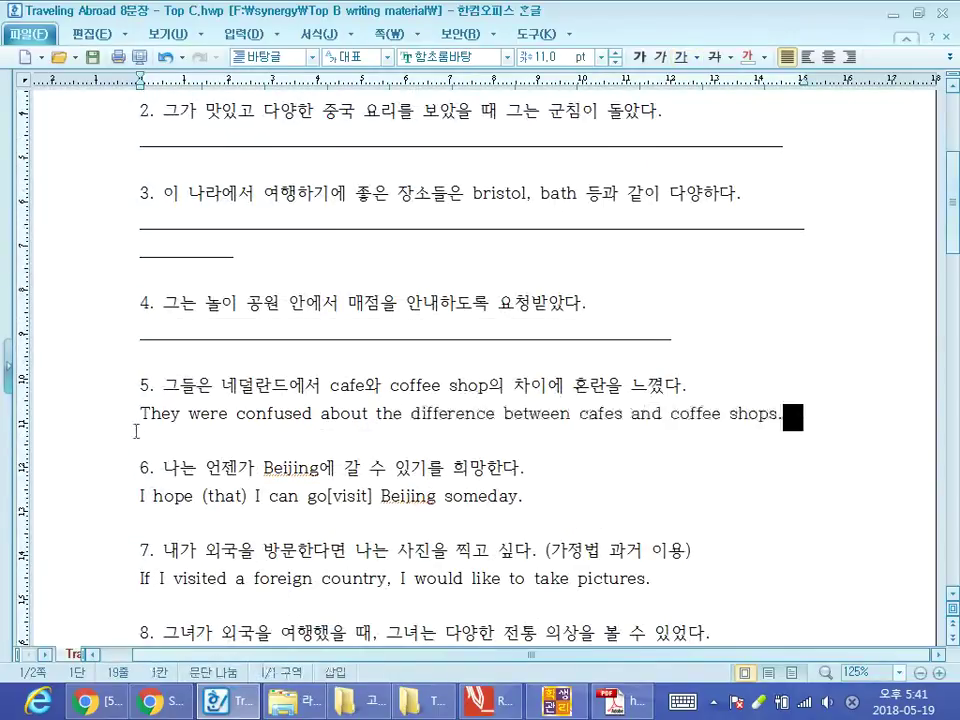
{"action": "key", "text": "alt+c"}
{"action": "scroll", "coordinate": [585, 541], "scroll_direction": "down", "scroll_amount": 2}
{"action": "left_click_drag", "start_coordinate": [524, 428], "coordinate": [138, 428]}
{"action": "key", "text": "alt+c"}
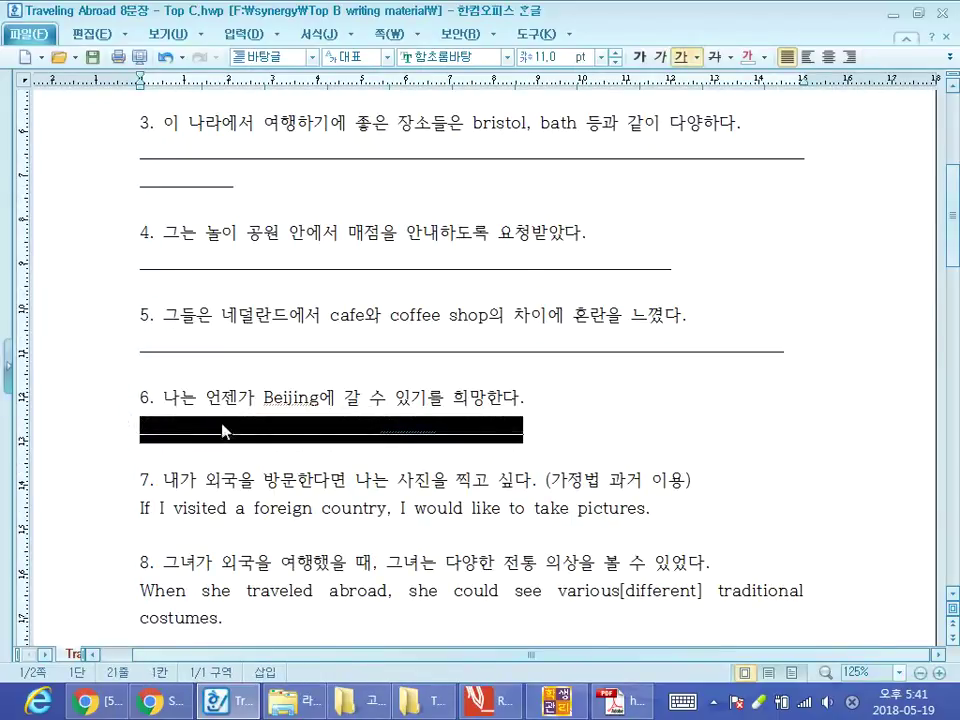
Step: Apply the copied underlined white format to the English answers of sentences 7 and 8 on the first page
{"action": "scroll", "coordinate": [685, 412], "scroll_direction": "down", "scroll_amount": 6}
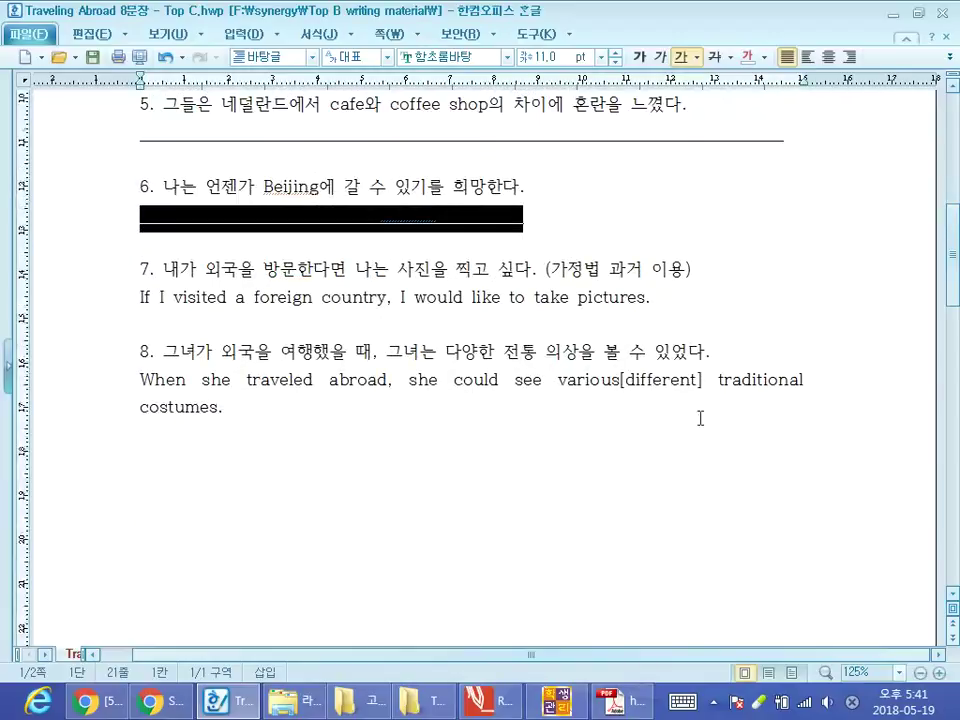
{"action": "left_click_drag", "start_coordinate": [139, 296], "coordinate": [671, 298]}
{"action": "key", "text": "alt+c"}
{"action": "left_click_drag", "start_coordinate": [246, 418], "coordinate": [129, 388]}
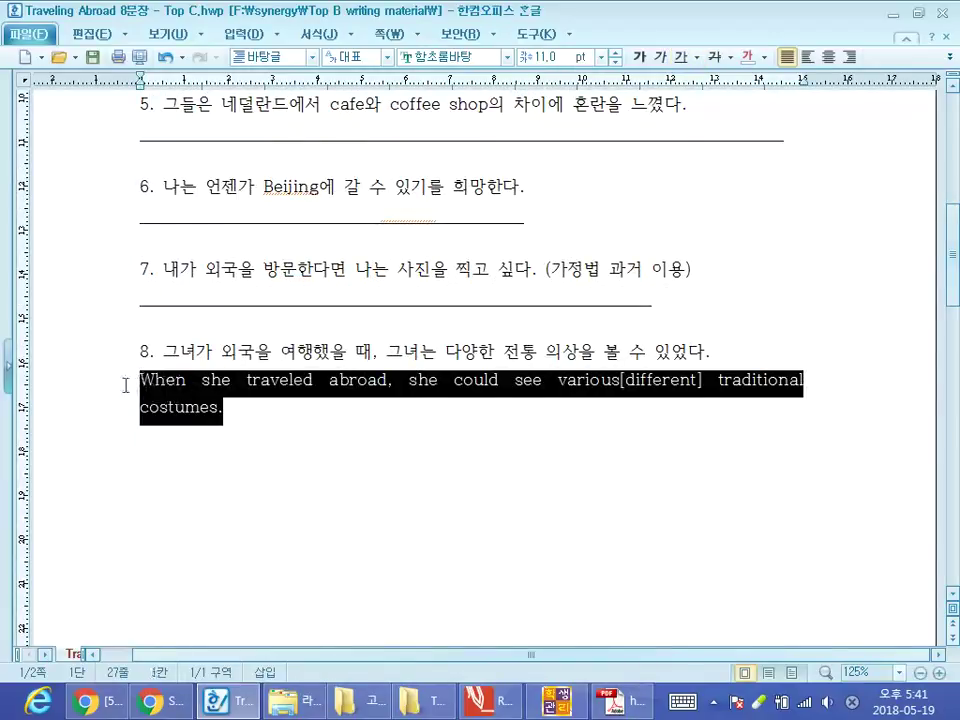
{"action": "key", "text": "alt+c"}
{"action": "left_click", "coordinate": [529, 527]}
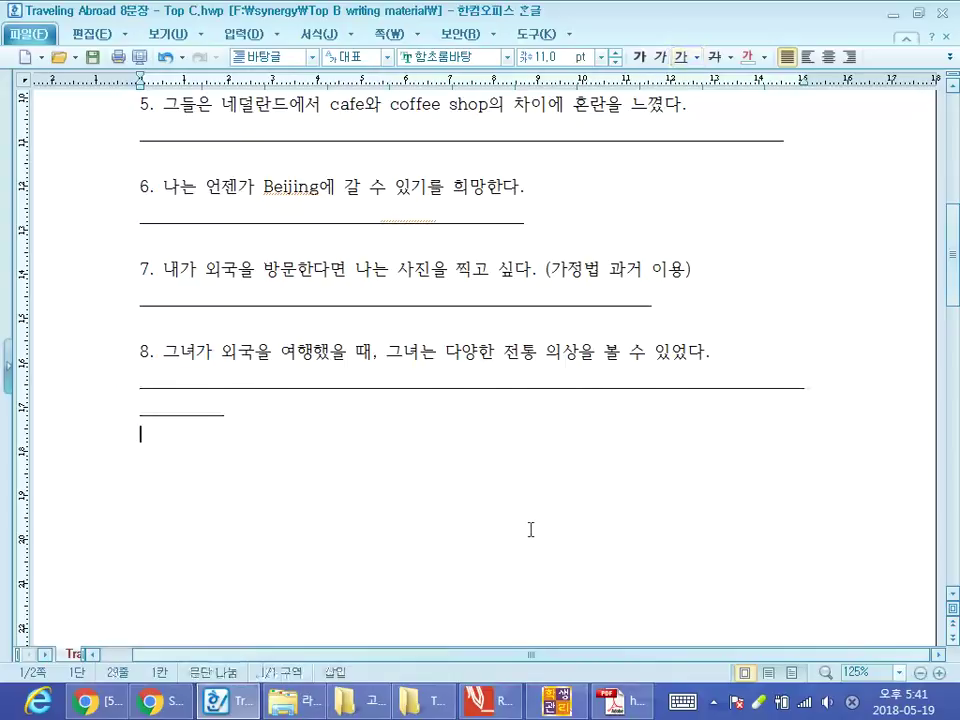
Step: Review the blank answer lines on the first page and the answer copy on the second page
{"action": "scroll", "coordinate": [473, 404], "scroll_direction": "up", "scroll_amount": 7}
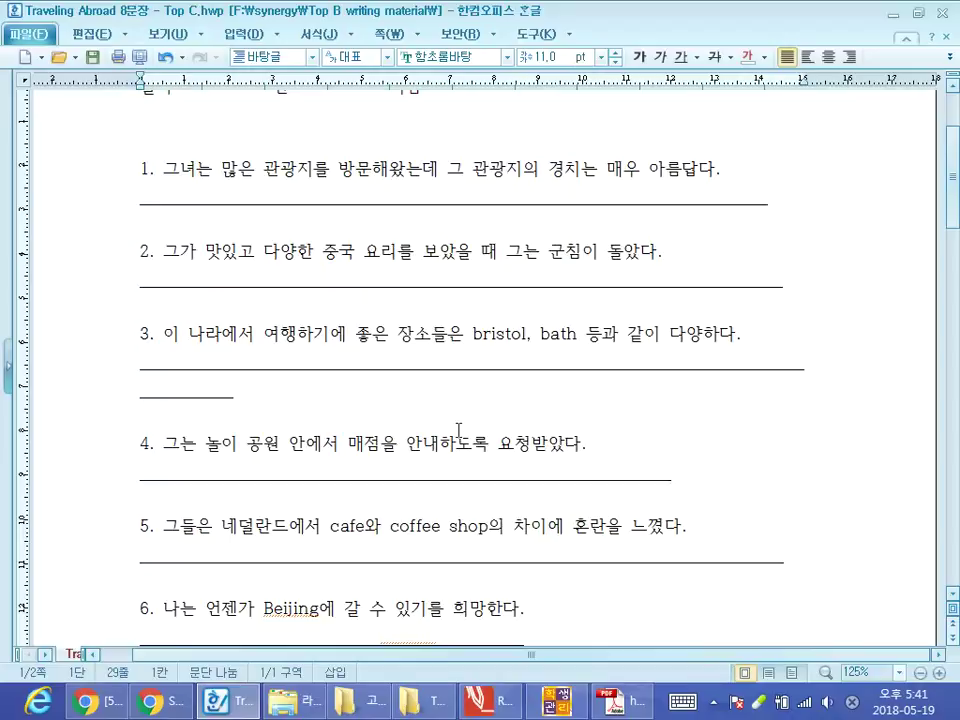
{"action": "scroll", "coordinate": [484, 581], "scroll_direction": "down", "scroll_amount": 15}
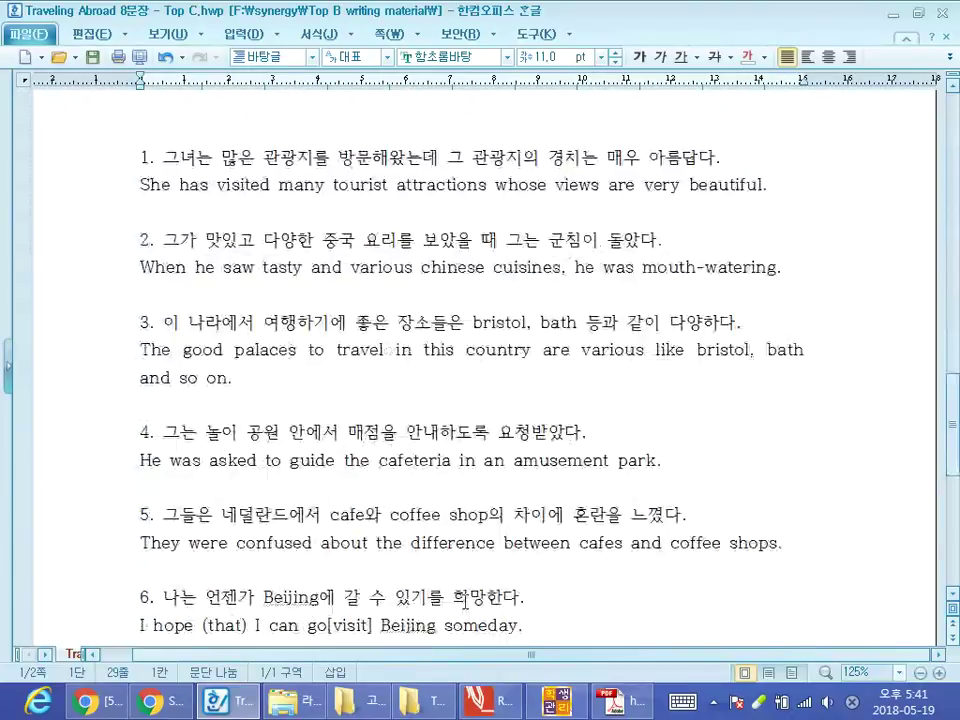
{"action": "scroll", "coordinate": [382, 586], "scroll_direction": "up", "scroll_amount": 12}
{"action": "scroll", "coordinate": [382, 586], "scroll_direction": "up", "scroll_amount": 4}
{"action": "left_click", "coordinate": [231, 567]}
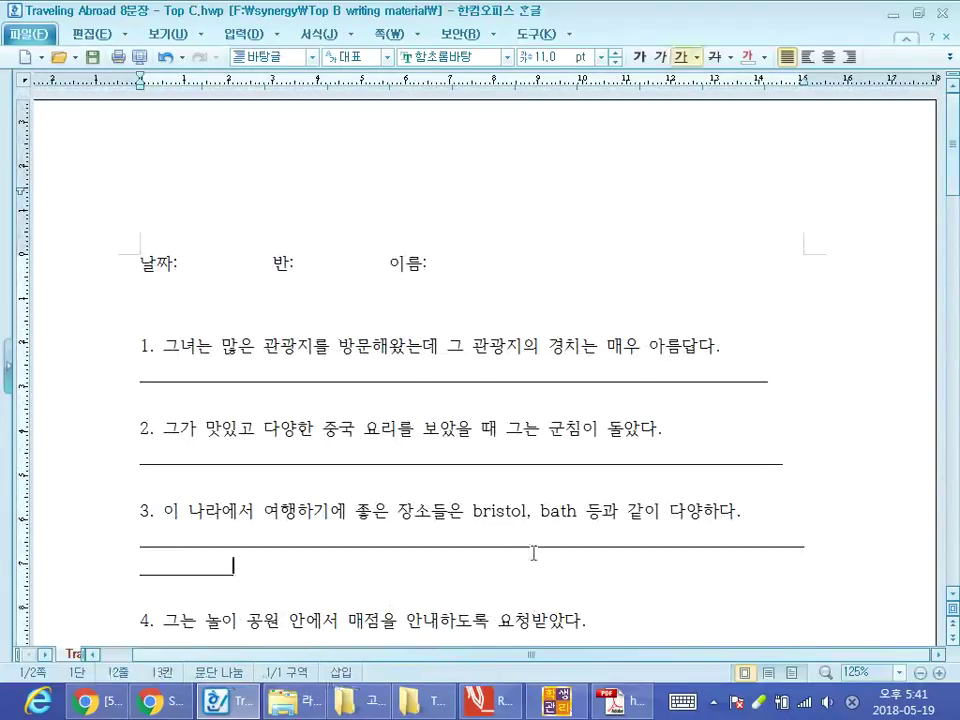
{"action": "scroll", "coordinate": [567, 568], "scroll_direction": "down", "scroll_amount": 10}
{"action": "scroll", "coordinate": [575, 550], "scroll_direction": "up", "scroll_amount": 3}
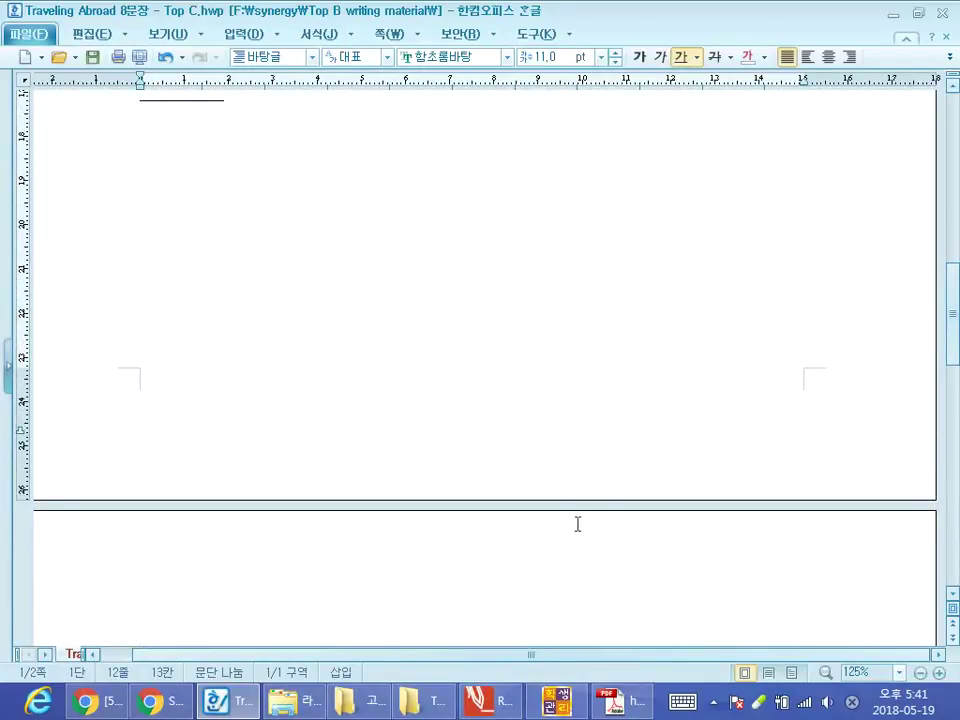
Step: Print three copies of the whole document
{"action": "left_click", "coordinate": [426, 433]}
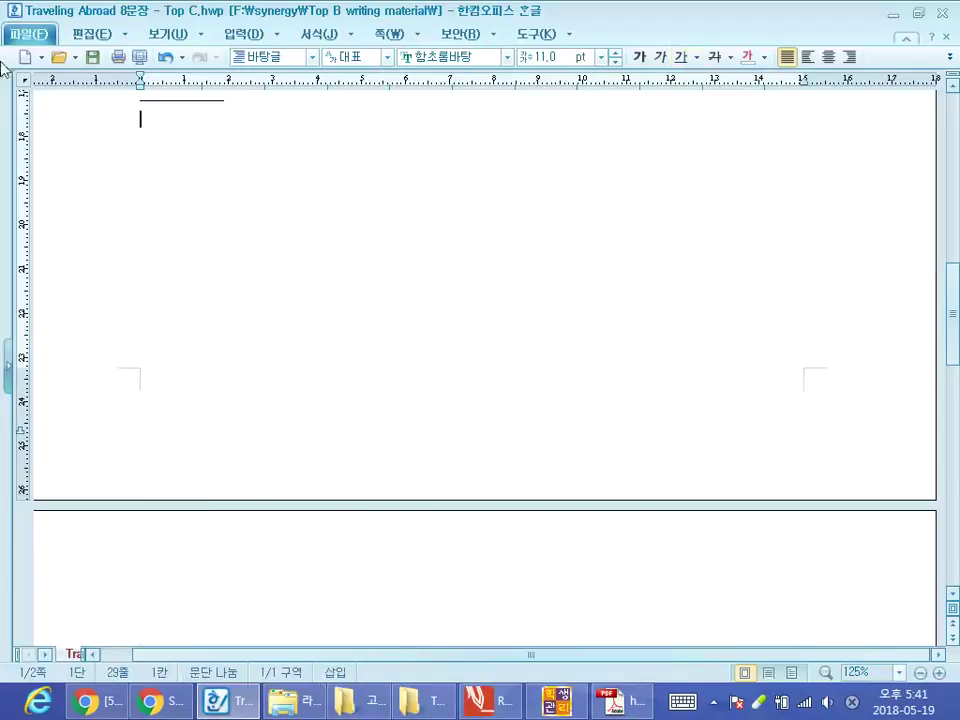
{"action": "left_click", "coordinate": [117, 57]}
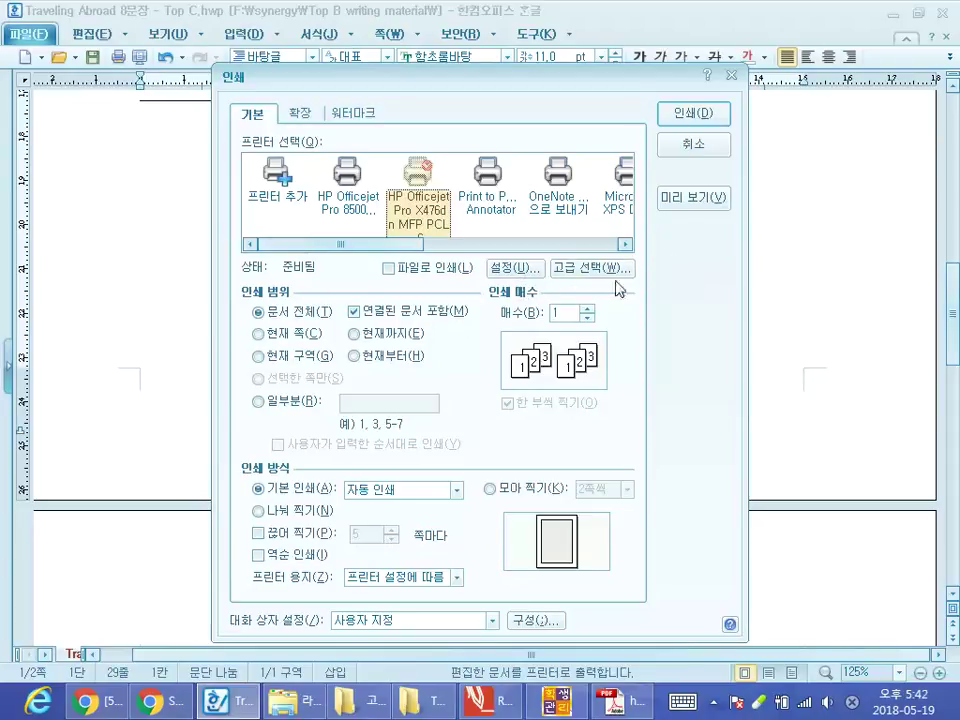
{"action": "left_click", "coordinate": [589, 309]}
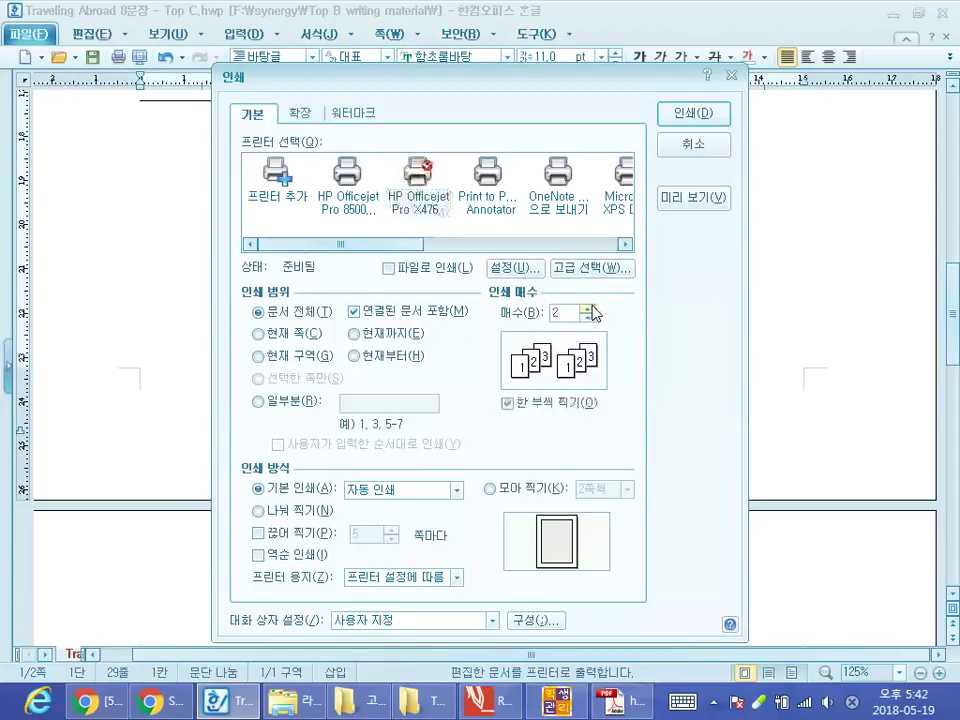
{"action": "left_click", "coordinate": [589, 309]}
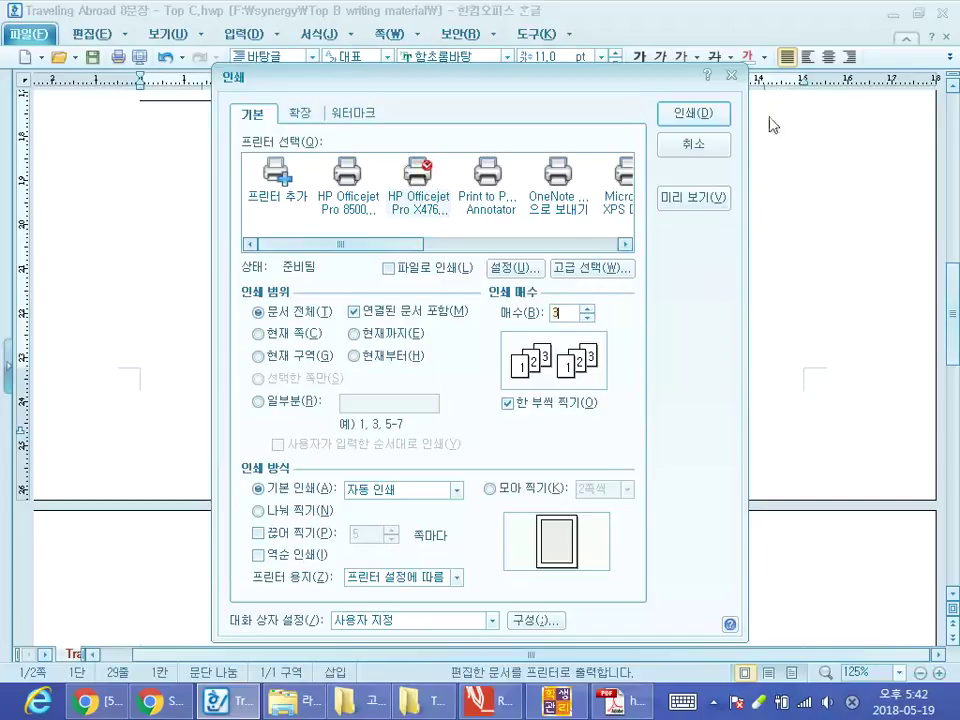
{"action": "left_click", "coordinate": [707, 118]}
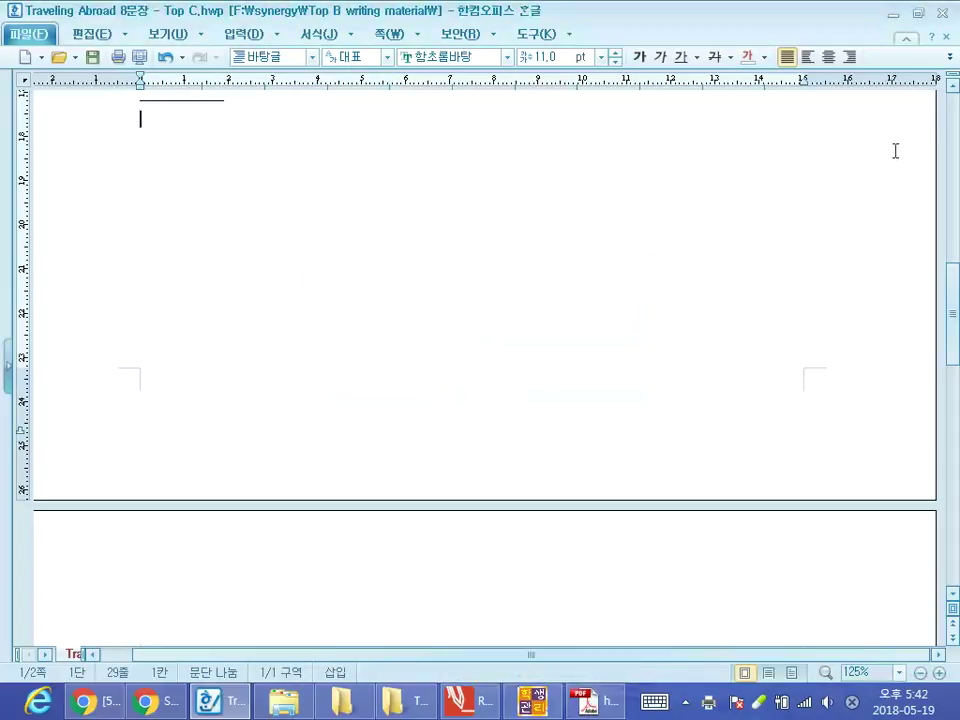
Step: Minimize the worksheet and the Top B writing material folder, and switch to Chrome with the [5/17 목] Top C post
{"action": "scroll", "coordinate": [855, 380], "scroll_direction": "up", "scroll_amount": 3}
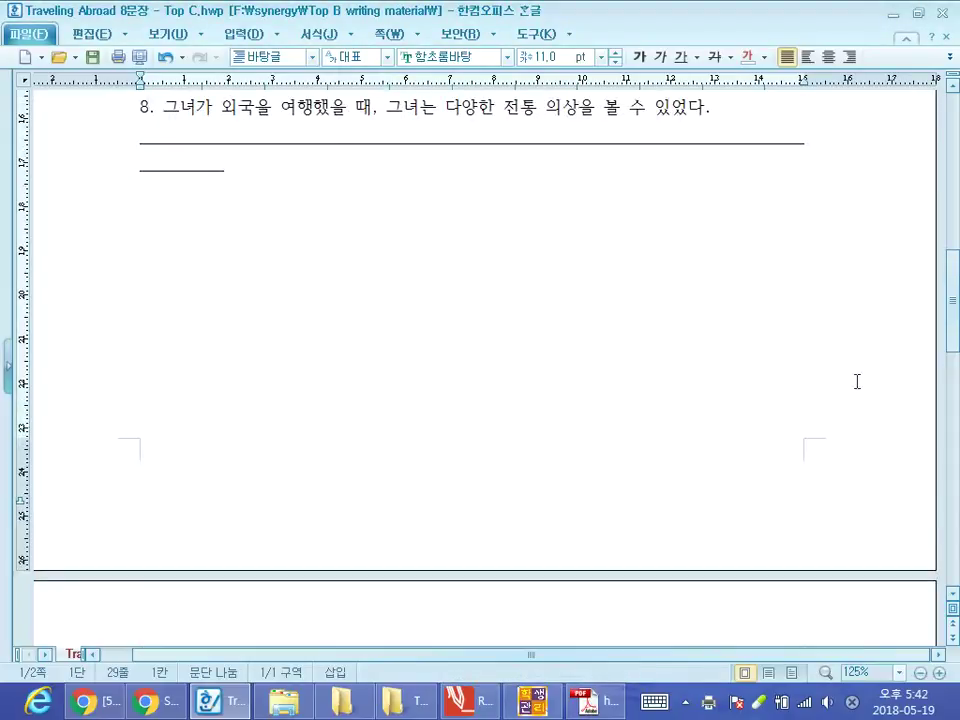
{"action": "left_click", "coordinate": [889, 14]}
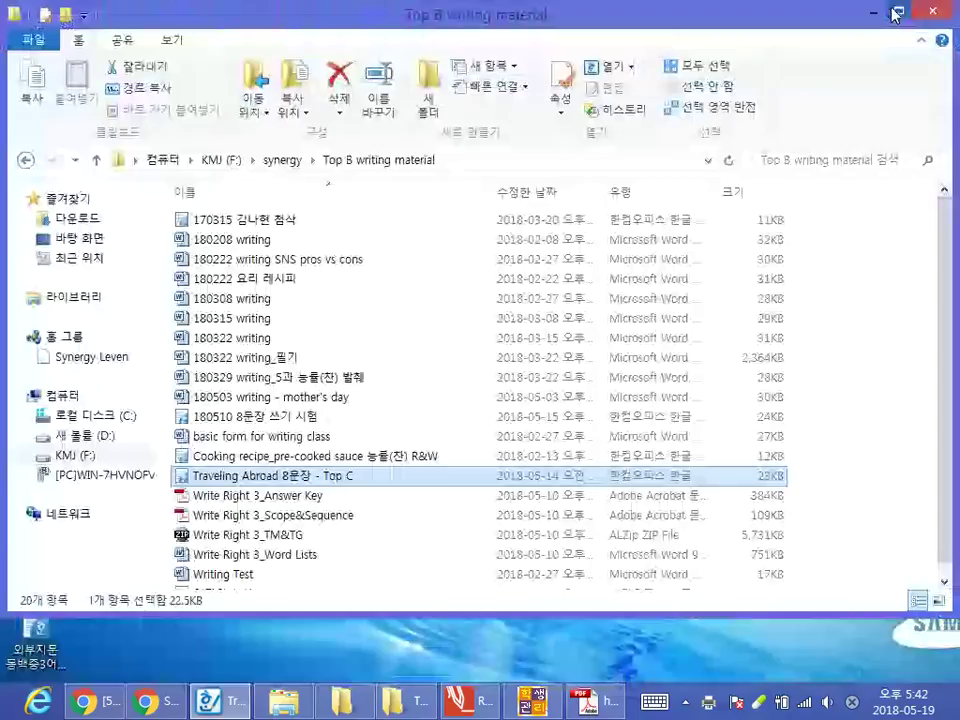
{"action": "left_click", "coordinate": [873, 12]}
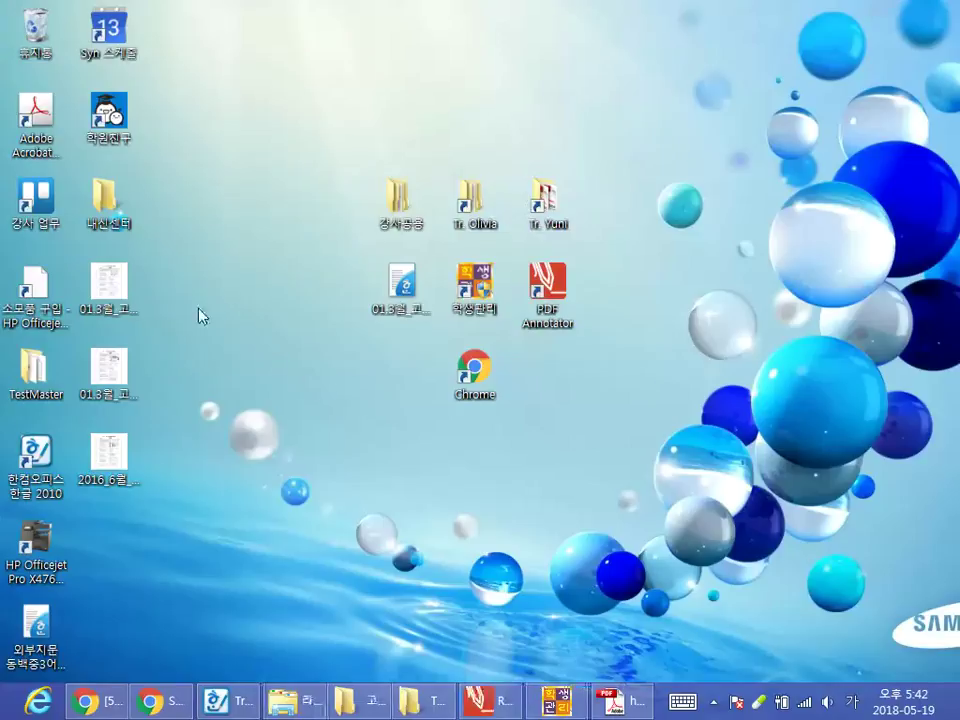
{"action": "left_click", "coordinate": [108, 701]}
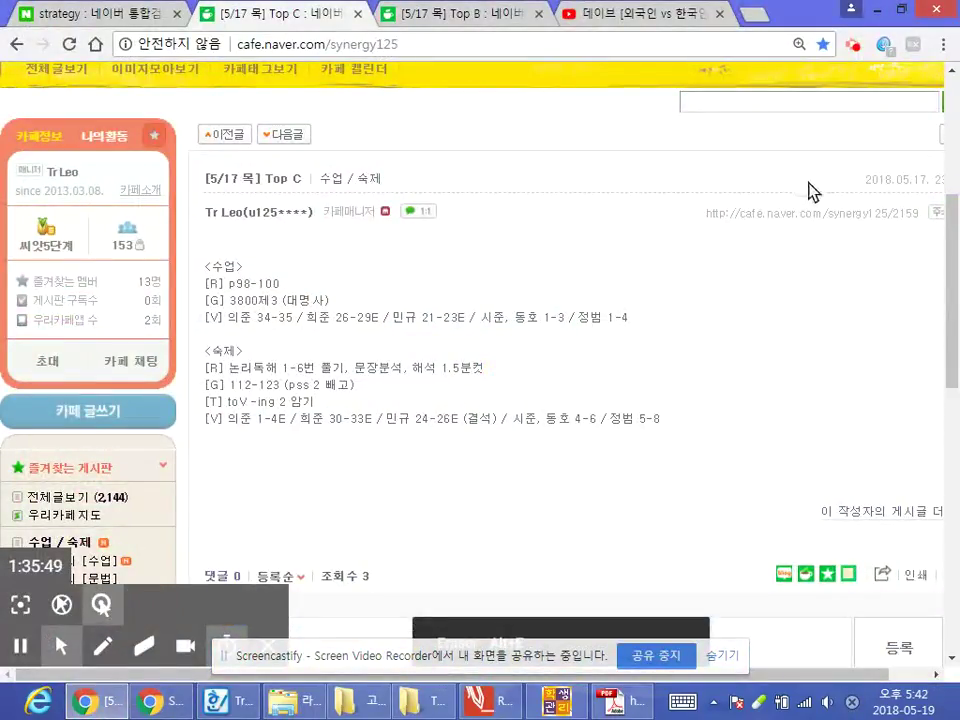
Step: Copy the <숙제> section of the [5/17 목] Top C post and paste it into a new post on the 수업 / 숙제 board
{"action": "left_click", "coordinate": [640, 422]}
{"action": "left_click_drag", "start_coordinate": [640, 422], "coordinate": [206, 352]}
{"action": "scroll", "coordinate": [808, 394], "scroll_direction": "down", "scroll_amount": 3}
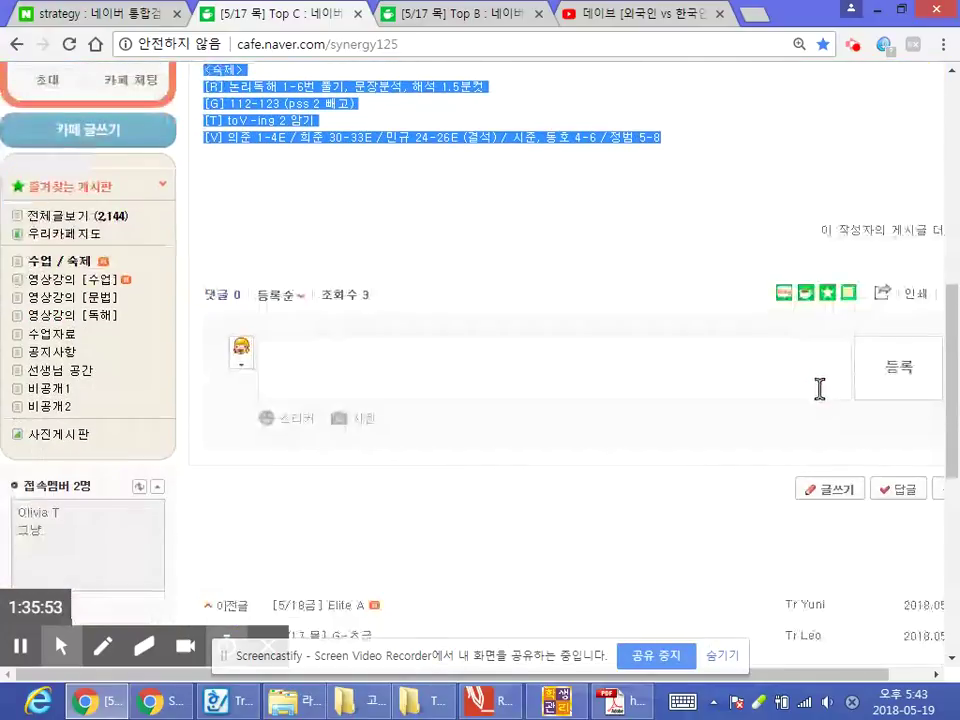
{"action": "scroll", "coordinate": [840, 500], "scroll_direction": "up", "scroll_amount": 2}
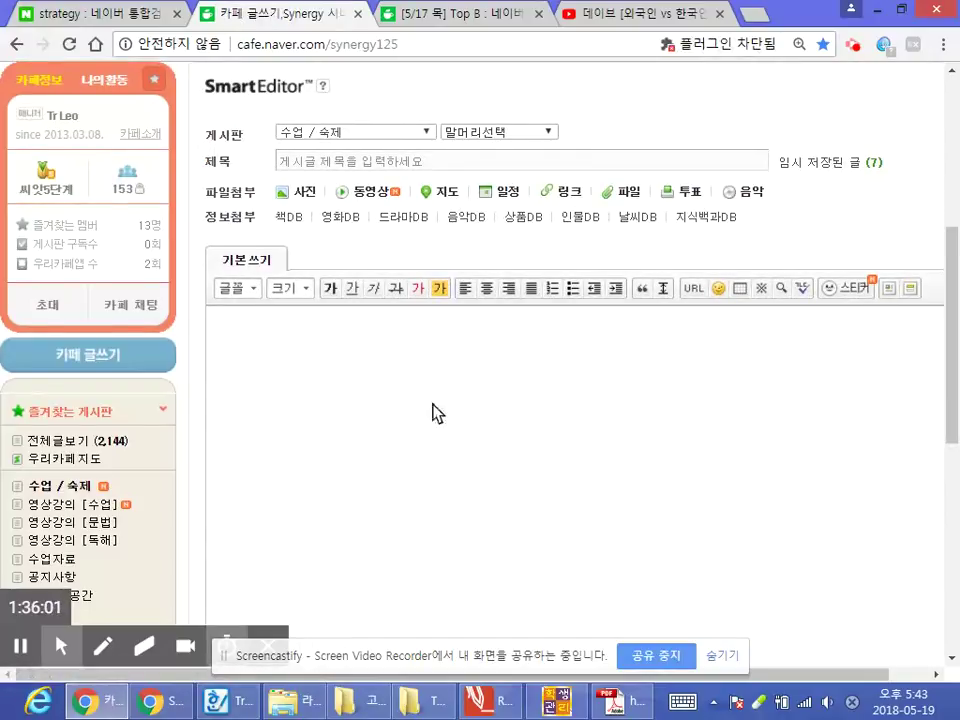
{"action": "left_click", "coordinate": [454, 429]}
{"action": "type", "text": "<숙제> [R] 논리독해 1-6번 풀기, 문장분석, 해석 1.5분컷 [G] 122-123 (pss 2 빼고) [T] toV-ing 2 암기 [V] 의준 1-4E / 회준 30-33E / 민규 24-26E (결석) / 시준, 동호 4-6 / 정범 5-8"}
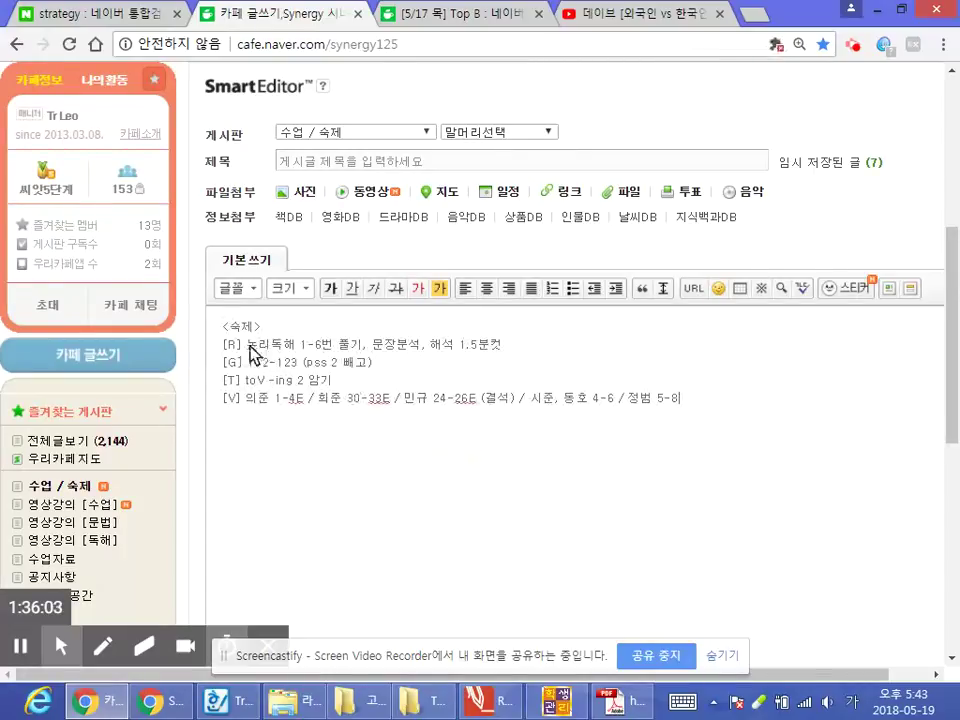
Step: Change the pasted section's heading to <수업> and add two line breaks after its [V] line
{"action": "left_click", "coordinate": [253, 326]}
{"action": "key", "text": "BackSpace"}
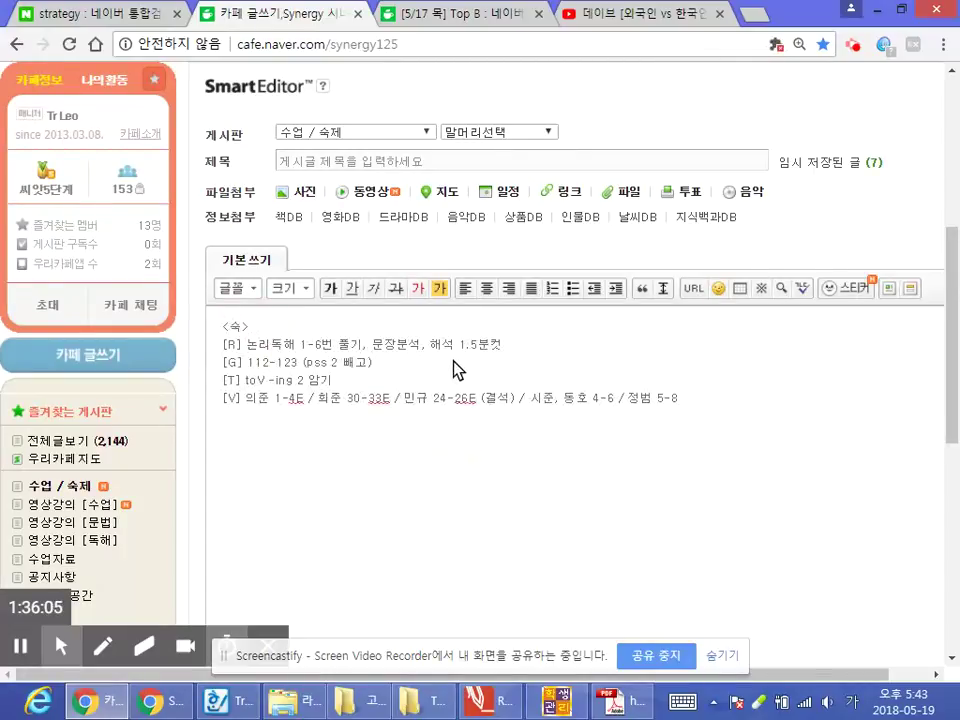
{"action": "key", "text": "BackSpace"}
{"action": "type", "text": "업"}
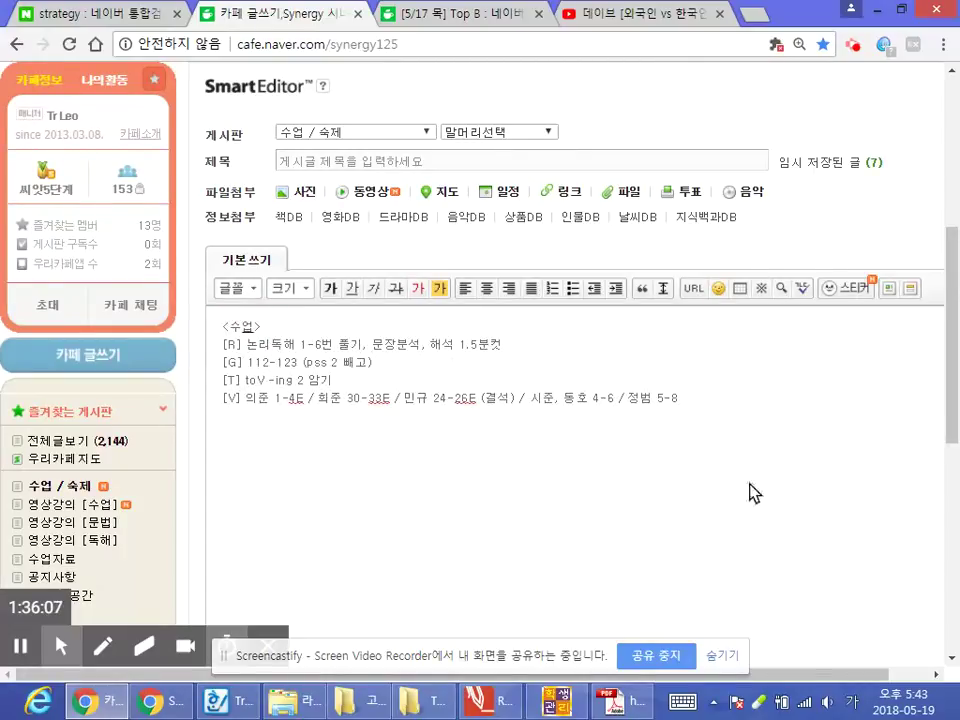
{"action": "left_click", "coordinate": [754, 493]}
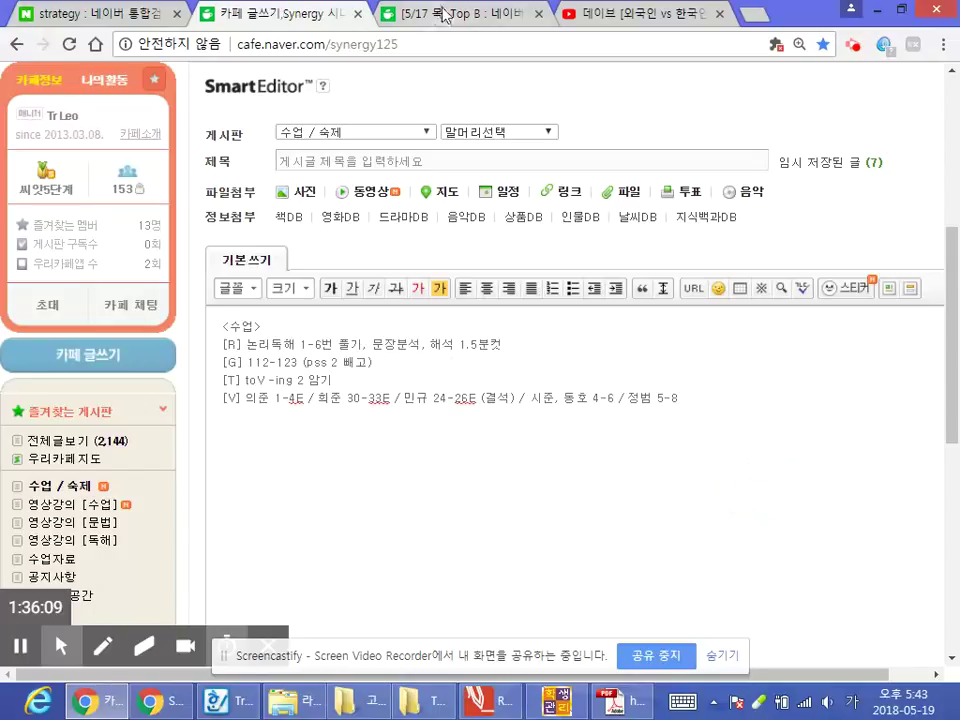
{"action": "key", "text": "Return"}
{"action": "key", "text": "Return"}
Step: Copy the [5/17 목] Top B homework from the [T] 논리독해 암기 line to the end and paste it below the new post's <수업> section
{"action": "left_click", "coordinate": [468, 20]}
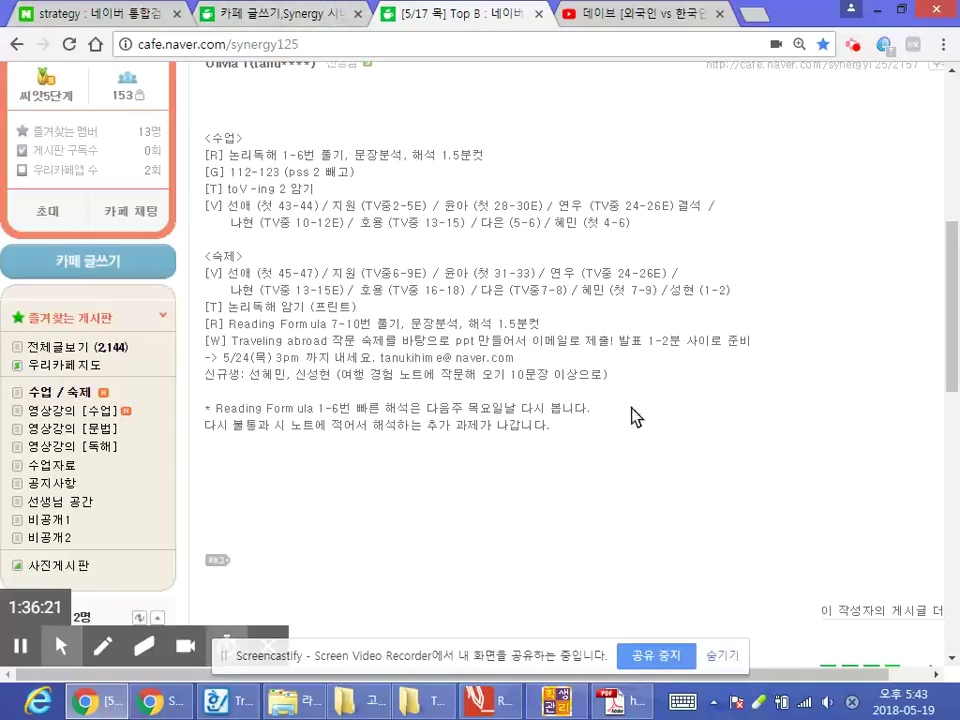
{"action": "left_click_drag", "start_coordinate": [598, 435], "coordinate": [180, 311]}
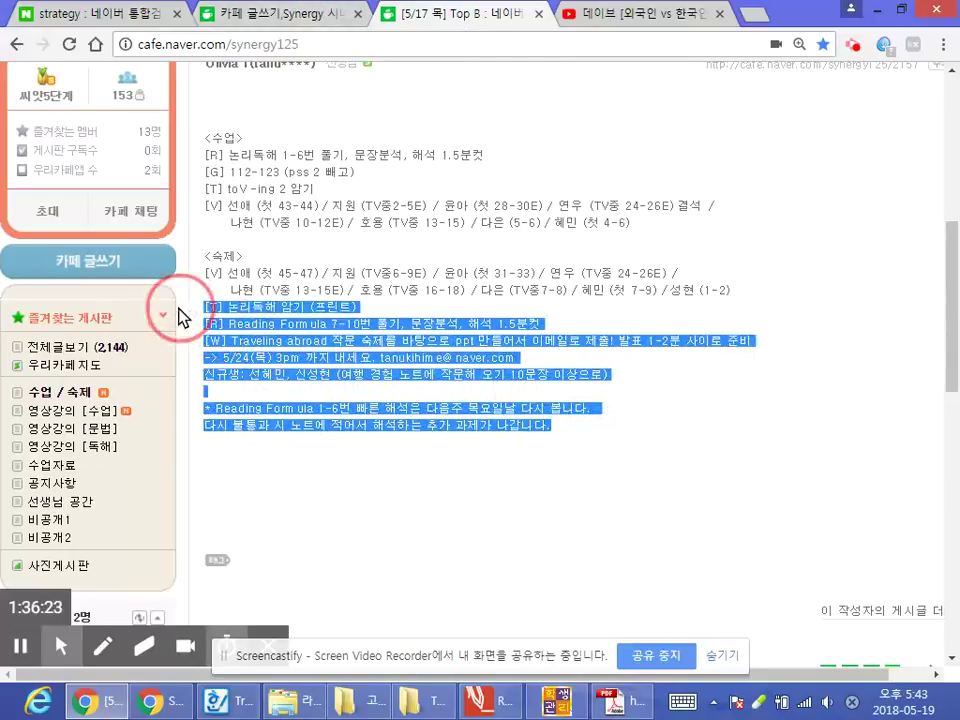
{"action": "left_click", "coordinate": [886, 12]}
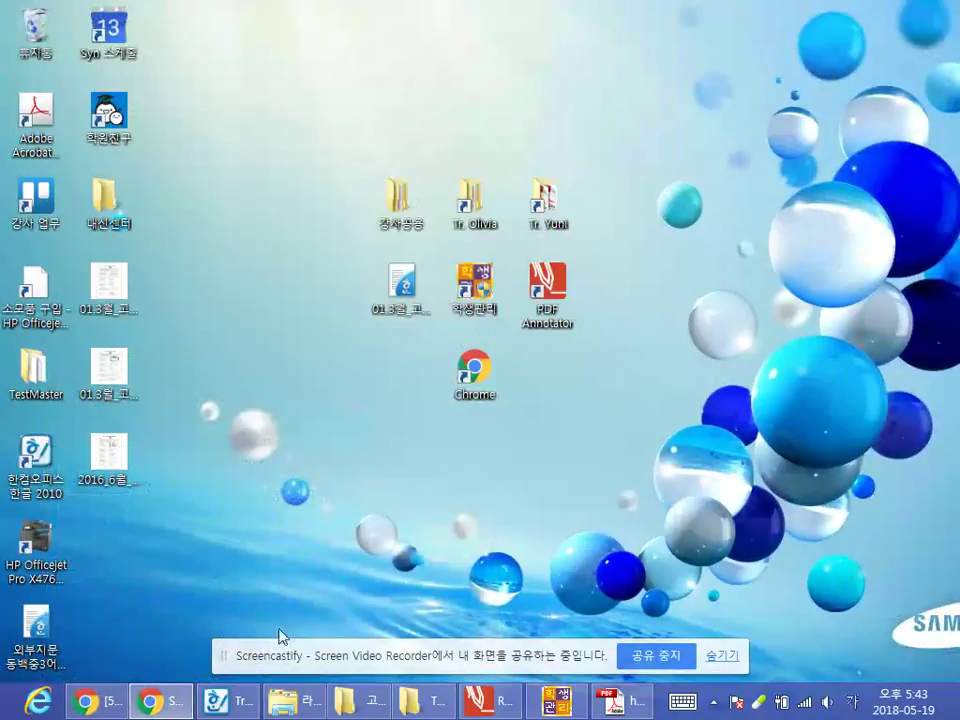
{"action": "left_click", "coordinate": [86, 700]}
{"action": "left_click", "coordinate": [337, 12]}
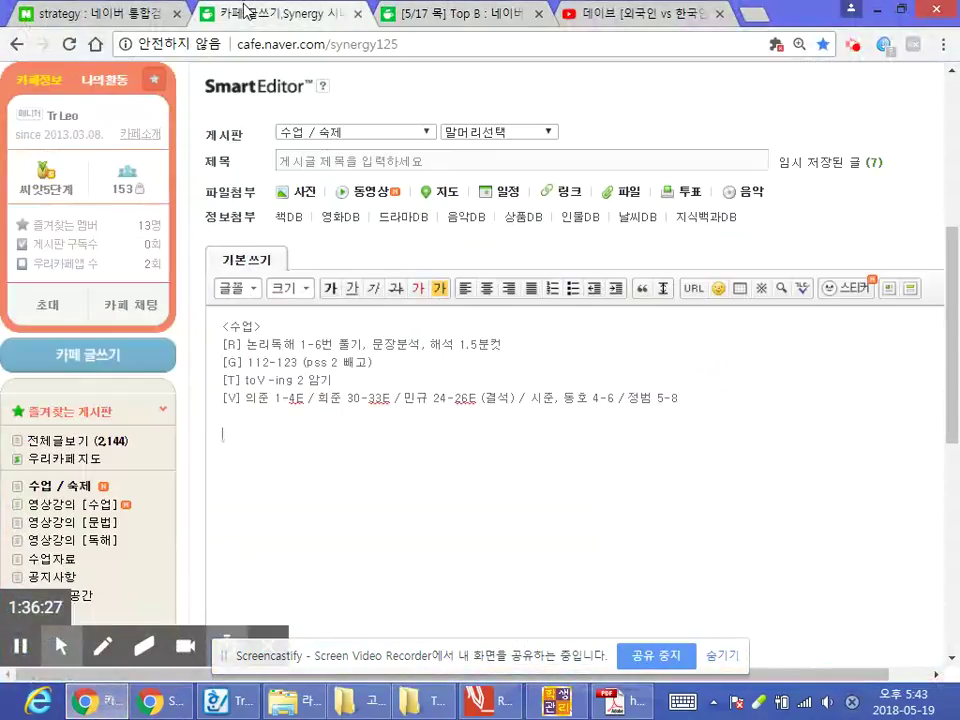
{"action": "left_click", "coordinate": [696, 470]}
{"action": "key", "text": "ctrl+v"}
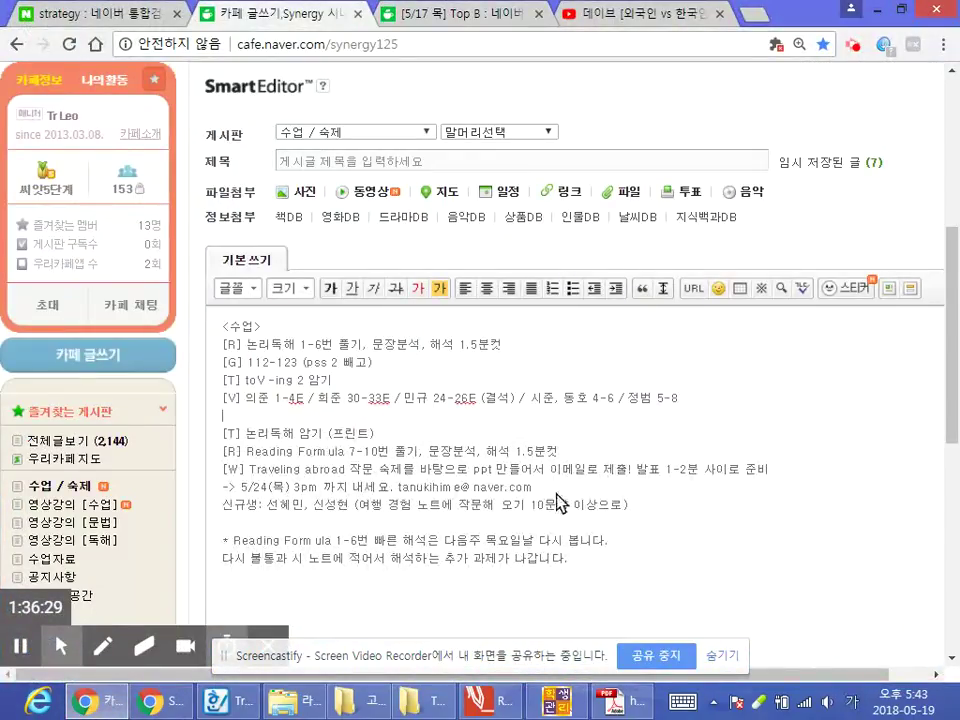
Step: Add the heading <수업> on its own line above the pasted Top B homework, keeping a blank line before it
{"action": "key", "text": "Return"}
{"action": "type", "text": "<수업"}
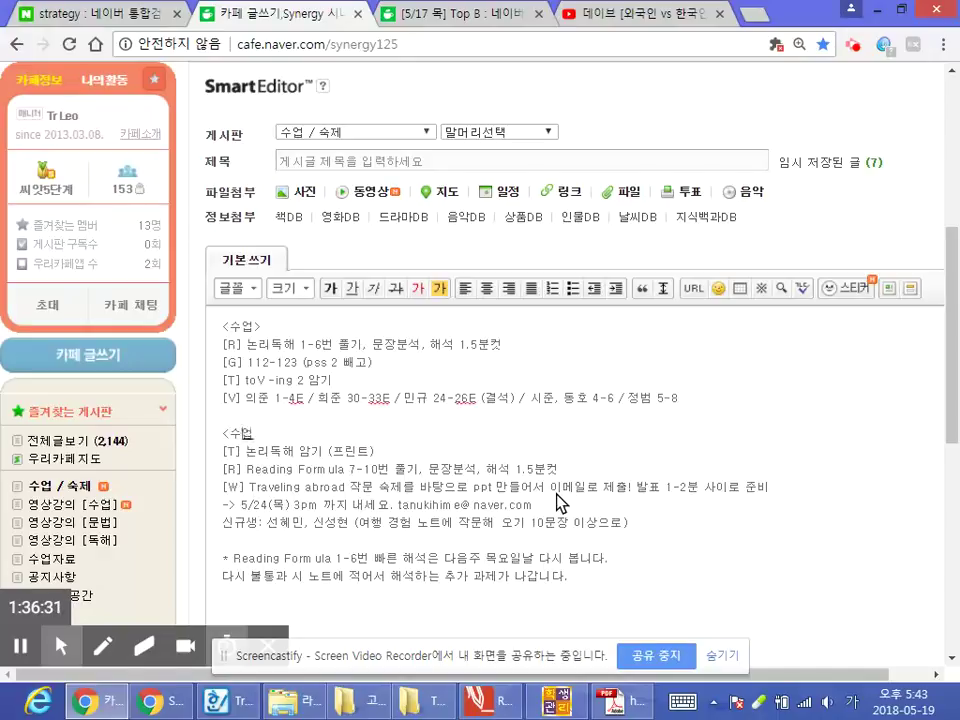
{"action": "type", "text": ">"}
Step: Copy the [V] vocabulary line of the first section and paste it on a new line below the 신규생 line
{"action": "left_click_drag", "start_coordinate": [700, 405], "coordinate": [203, 412]}
{"action": "key", "text": "ctrl+c"}
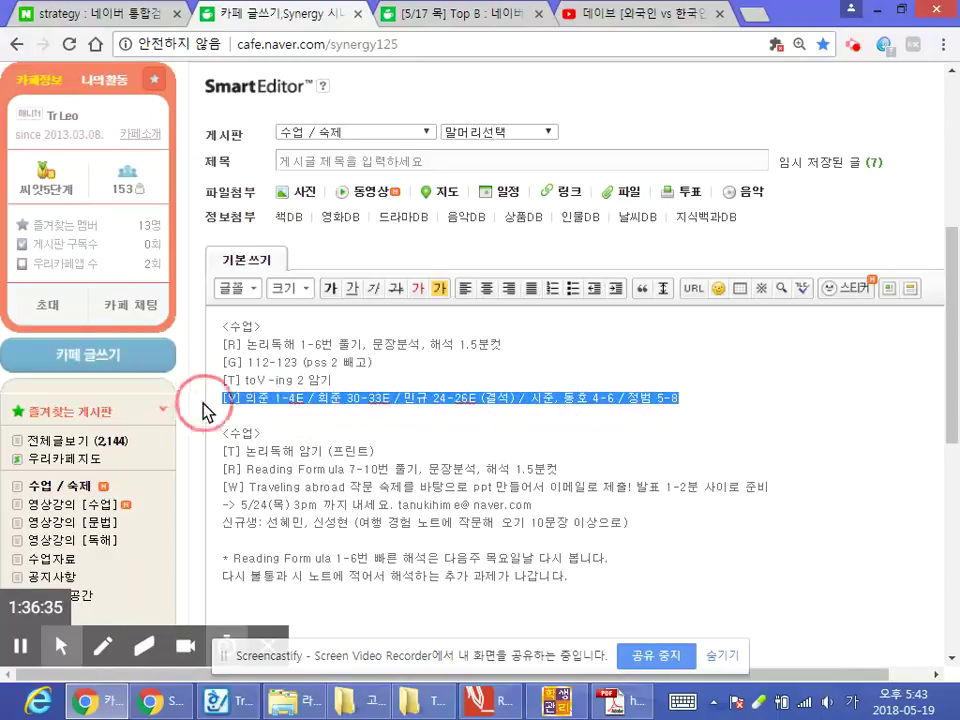
{"action": "left_click", "coordinate": [647, 521]}
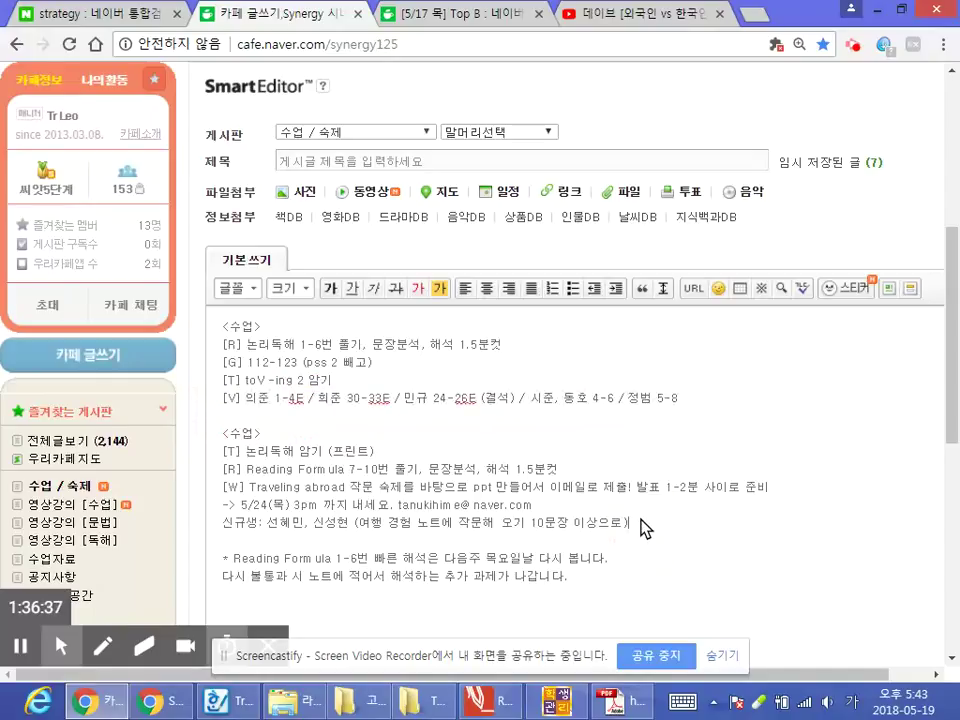
{"action": "key", "text": "Return"}
{"action": "key", "text": "ctrl+v"}
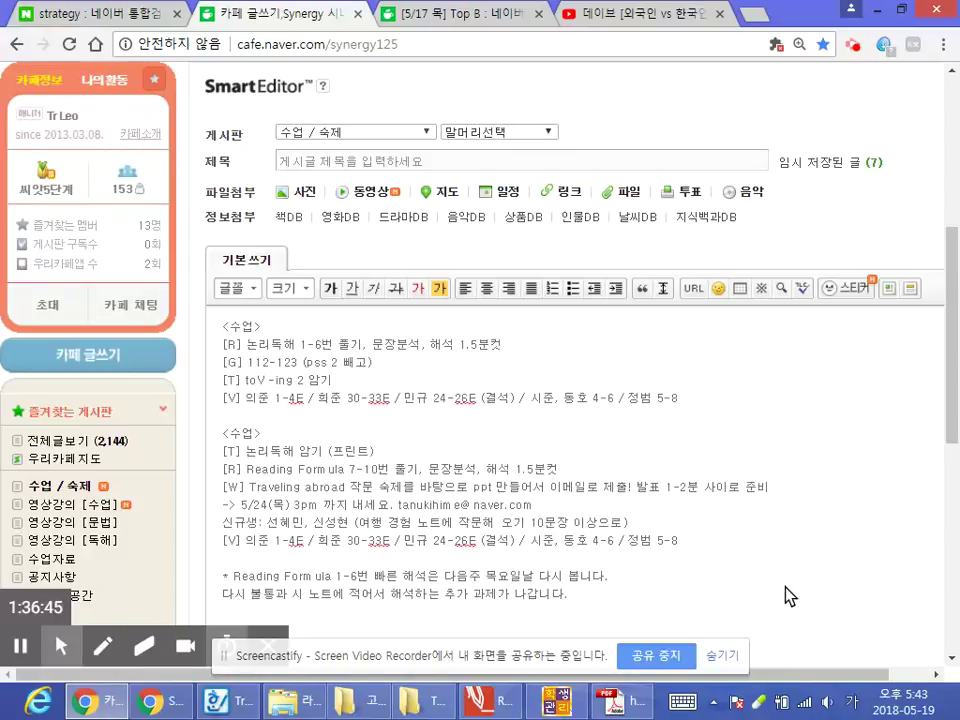
Step: Set the first student's vocabulary range in the second section's [V] line to 5-8E
{"action": "key", "text": "BackSpace"}
{"action": "key", "text": "BackSpace"}
{"action": "key", "text": "BackSpace"}
{"action": "type", "text": "5-"}
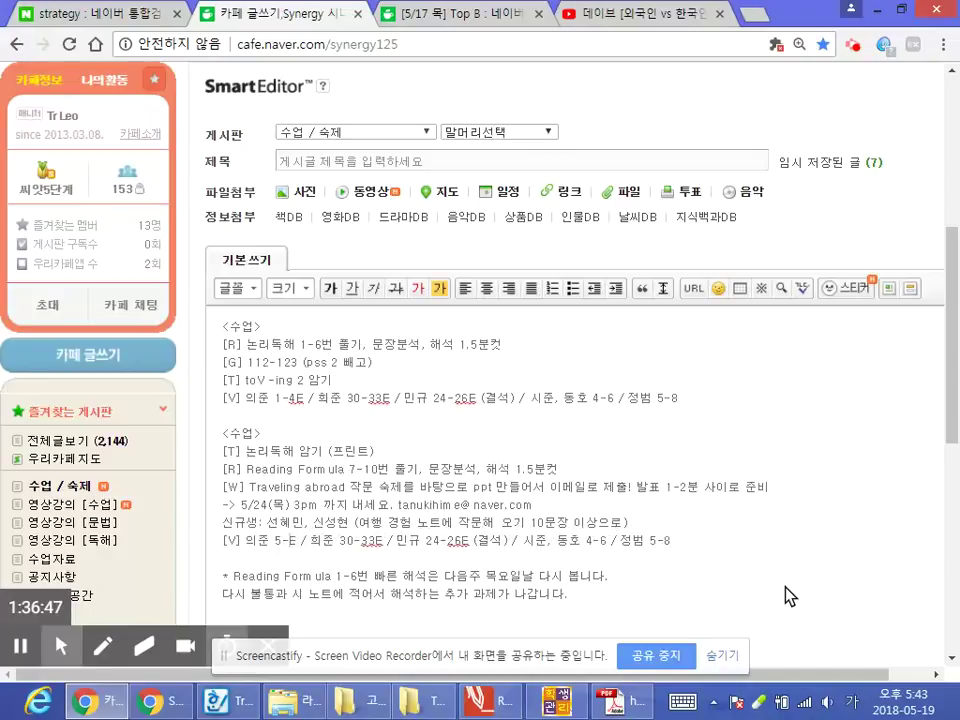
{"action": "type", "text": "8"}
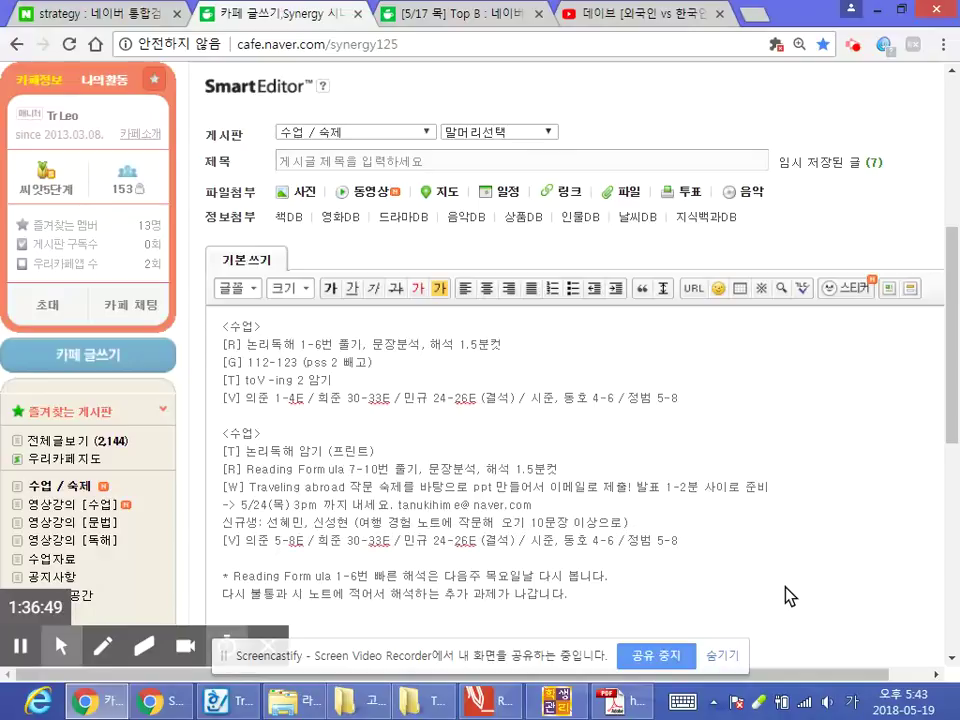
Step: Replace the third student's vocabulary range and absence note in the second section's [V] line with 30-32E
{"action": "left_click", "coordinate": [437, 540]}
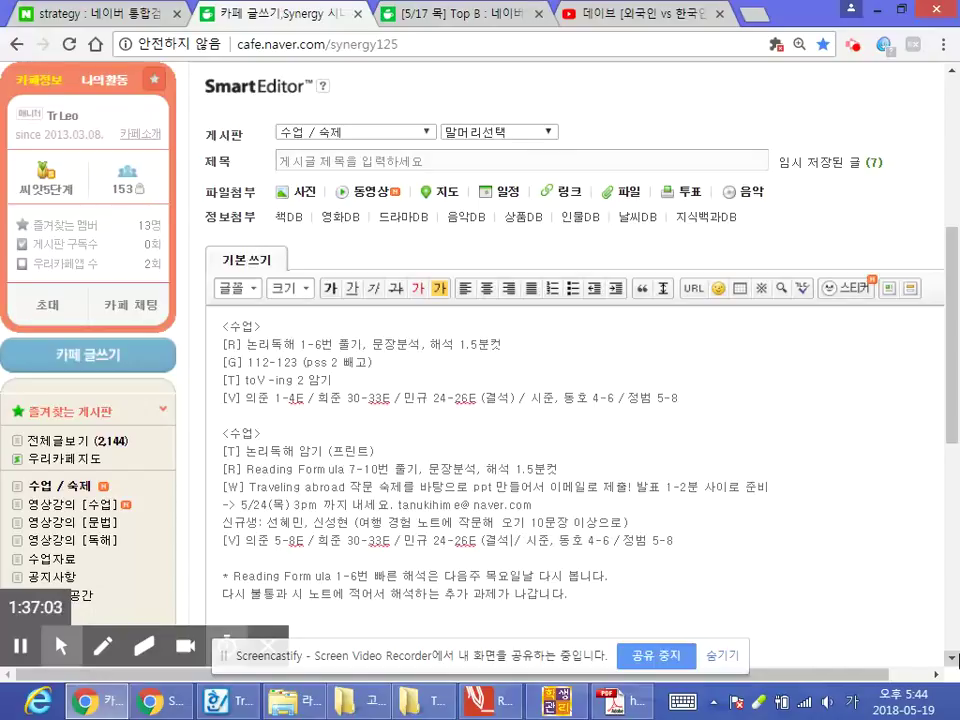
{"action": "key", "text": "BackSpace"}
{"action": "key", "text": "BackSpace"}
{"action": "key", "text": "BackSpace"}
{"action": "key", "text": "BackSpace"}
{"action": "key", "text": "BackSpace"}
{"action": "key", "text": "BackSpace"}
{"action": "key", "text": "BackSpace"}
{"action": "key", "text": "BackSpace"}
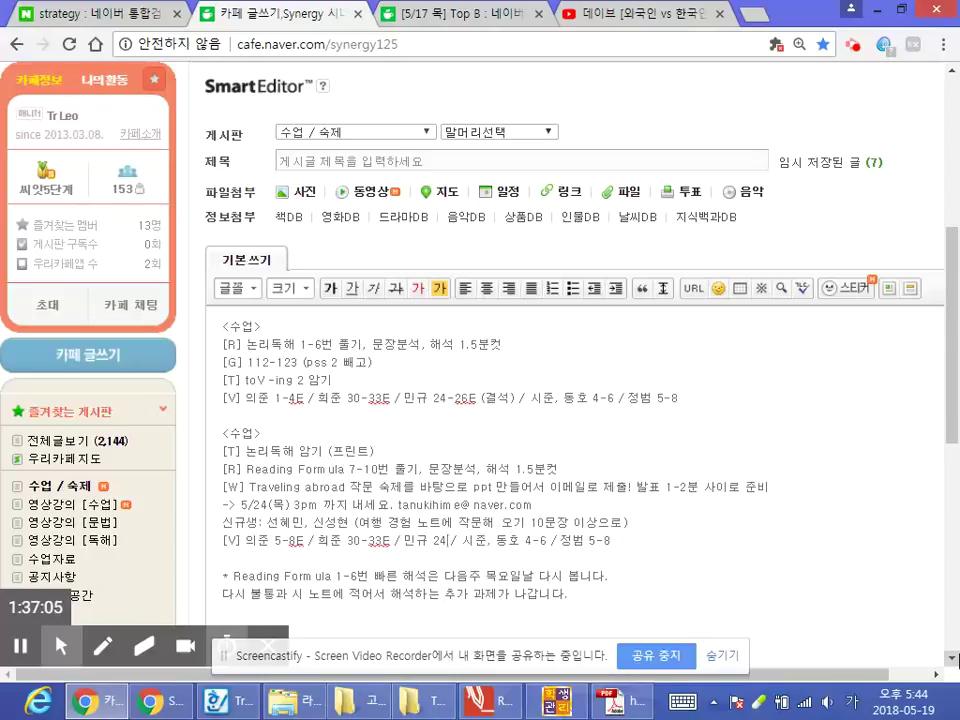
{"action": "key", "text": "BackSpace"}
{"action": "key", "text": "BackSpace"}
{"action": "type", "text": "30-"}
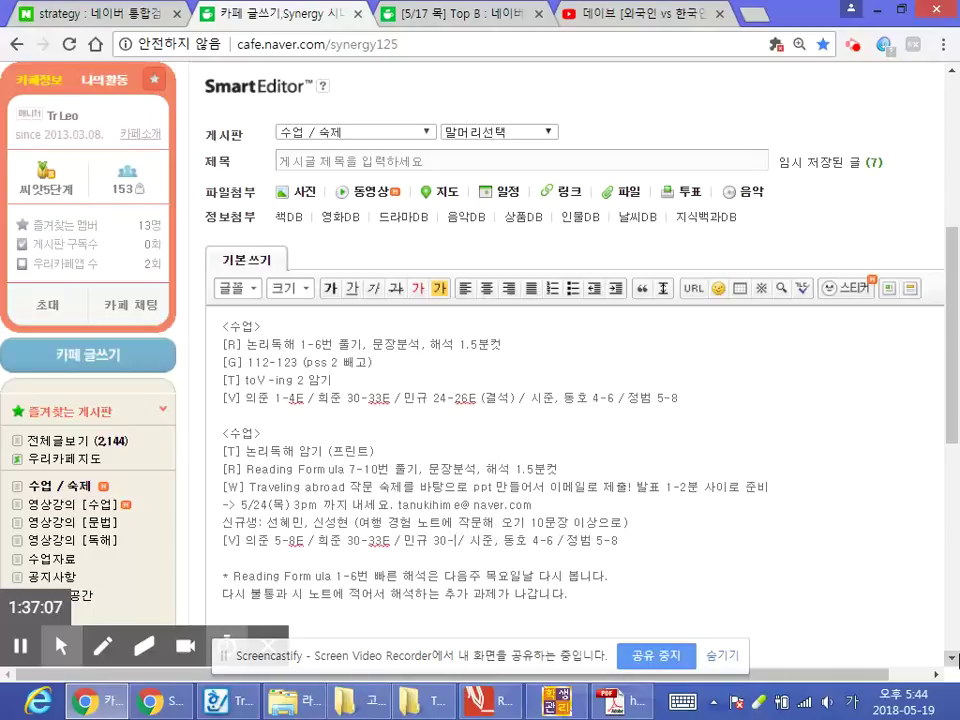
{"action": "type", "text": "32티"}
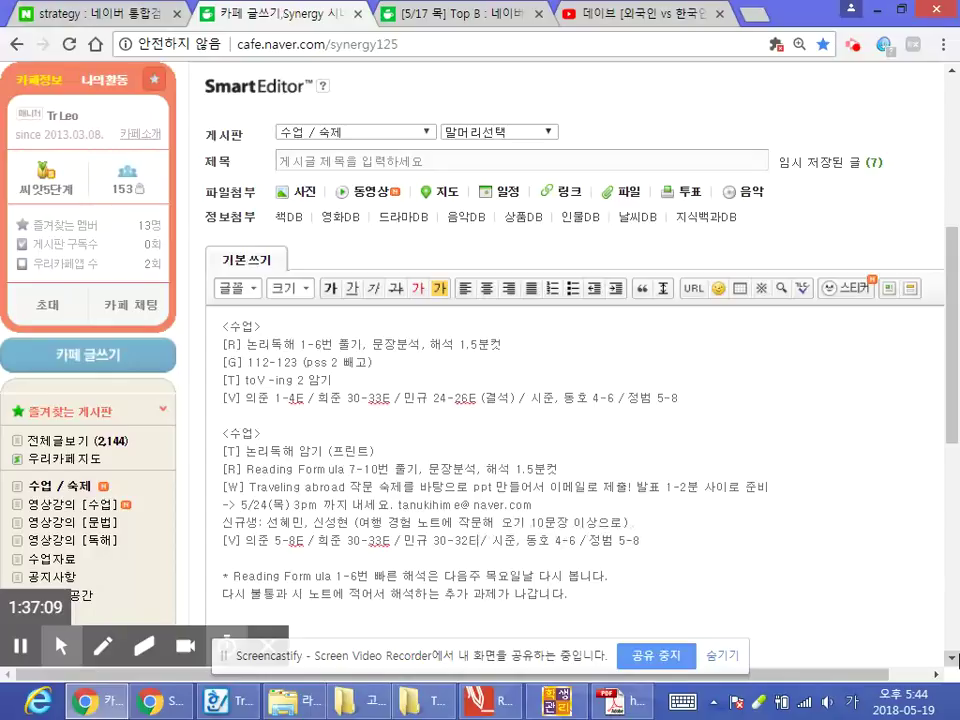
{"action": "key", "text": "Hangul"}
{"action": "key", "text": "BackSpace"}
{"action": "type", "text": "E"}
{"action": "key", "text": "BackSpace"}
{"action": "type", "text": "E"}
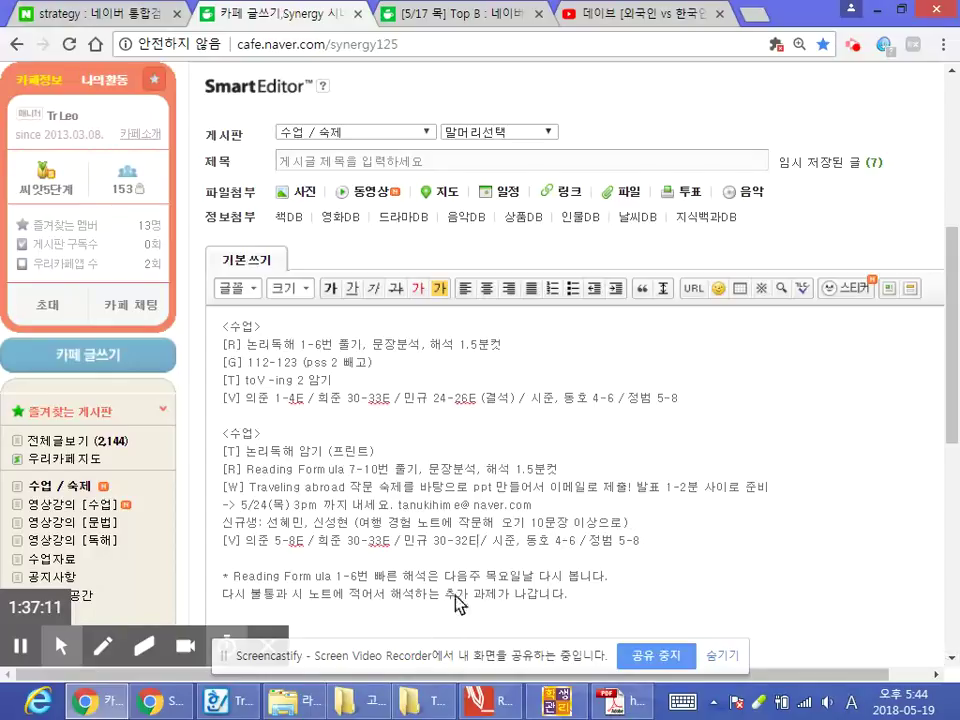
Step: Add the absence note (결석) after the second student's 30-33E range in the second section's [V] line
{"action": "left_click", "coordinate": [334, 540]}
{"action": "key", "text": "BackSpace"}
{"action": "type", "text": "E ("}
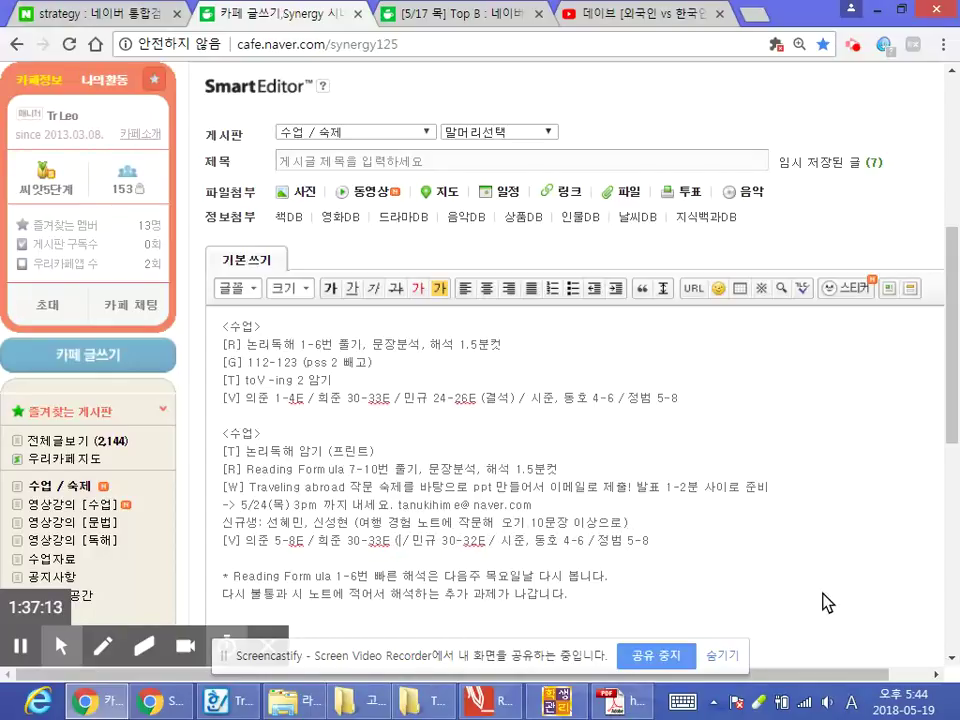
{"action": "key", "text": "Hangul"}
{"action": "type", "text": "ㄴ결석)"}
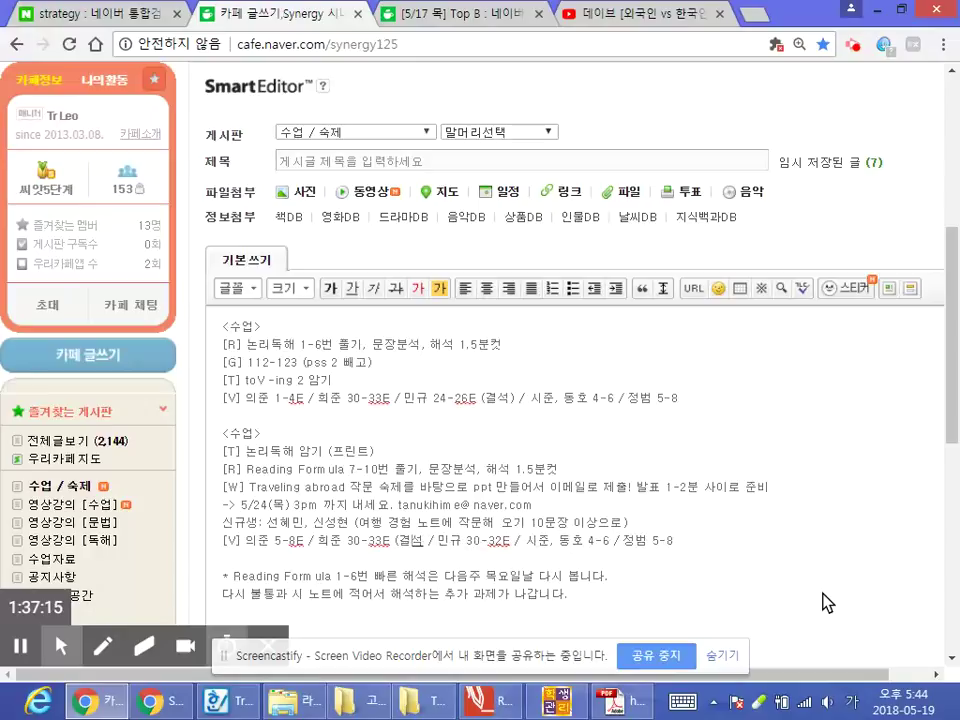
Step: Give the fourth student a separate entry of 4-6 (결석) in the second section's [V] line, divided from the fifth student by a slash
{"action": "left_click", "coordinate": [559, 544]}
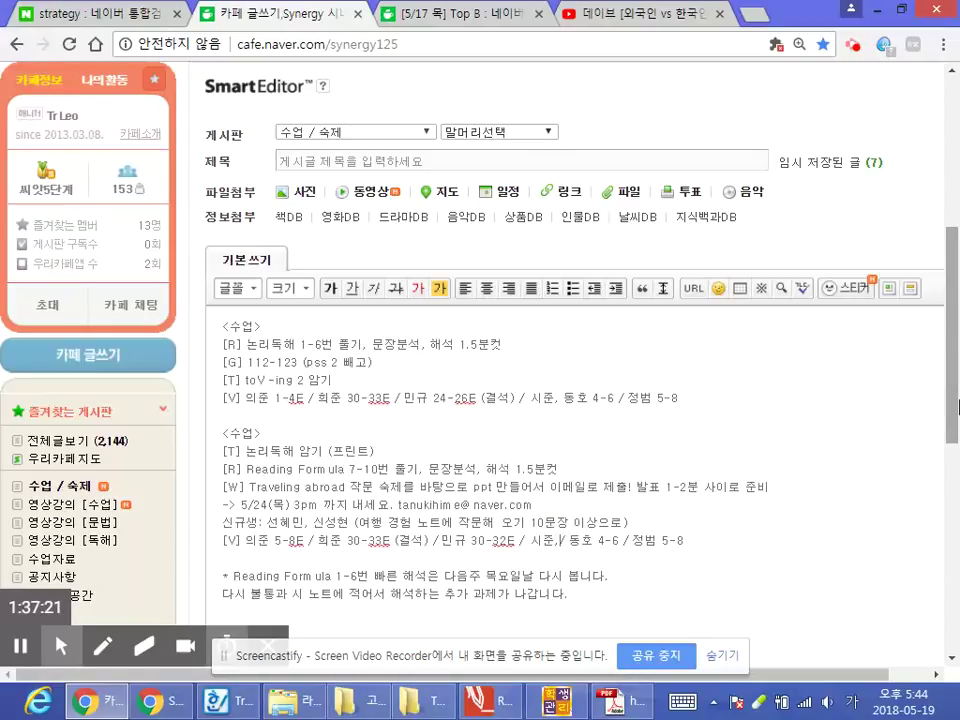
{"action": "key", "text": "BackSpace"}
{"action": "type", "text": "4-6 /"}
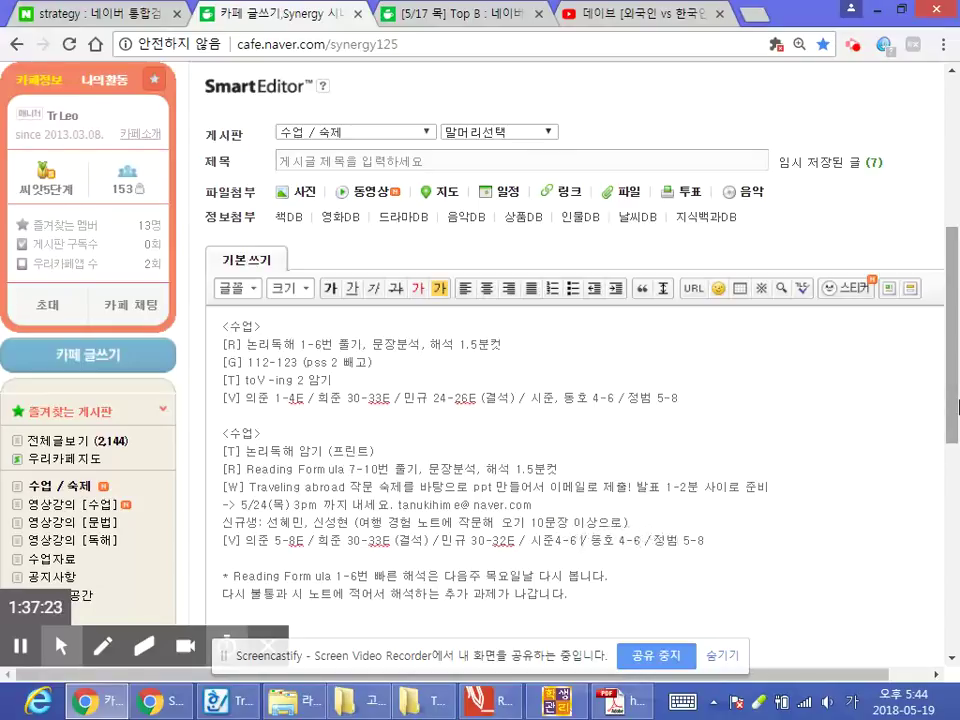
{"action": "type", "text": " (결석"}
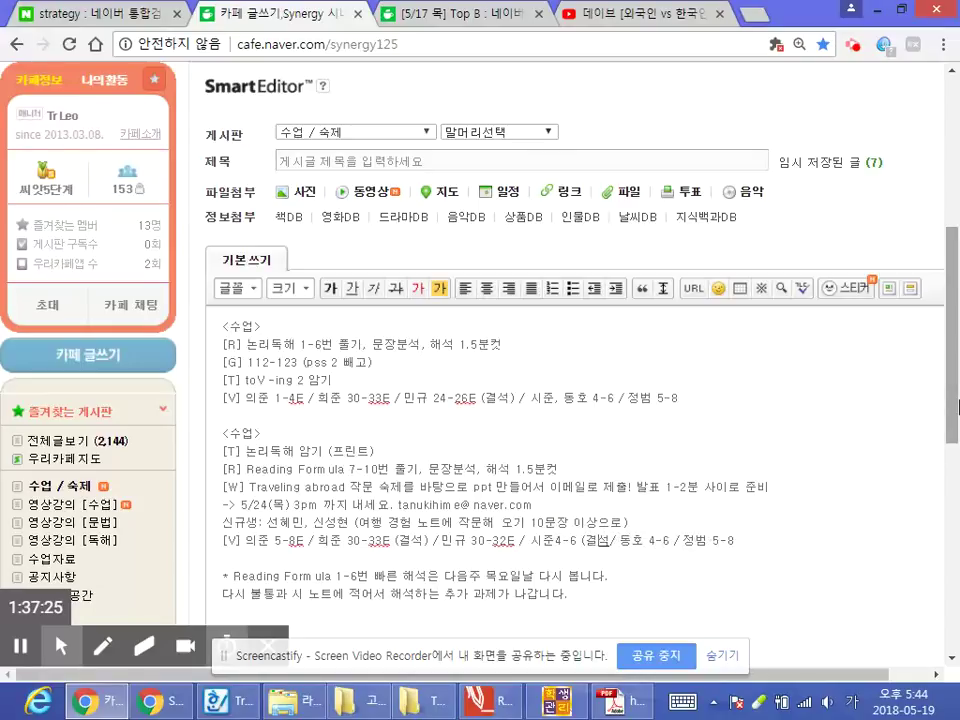
{"action": "type", "text": ")"}
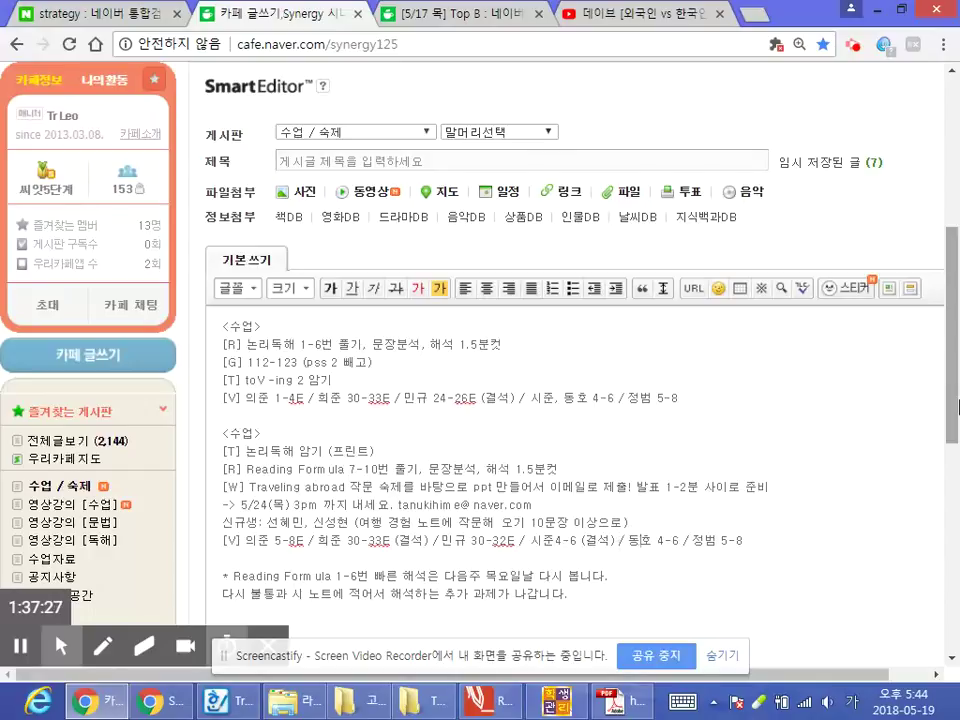
Step: Set the fifth student's vocabulary range in the second section's [V] line to 7-9
{"action": "key", "text": "Right"}
{"action": "key", "text": "Right"}
{"action": "key", "text": "Right"}
{"action": "key", "text": "Right"}
{"action": "key", "text": "Right"}
{"action": "key", "text": "Right"}
{"action": "key", "text": "Right"}
{"action": "key", "text": "Right"}
{"action": "key", "text": "Right"}
{"action": "key", "text": "Right"}
{"action": "key", "text": "BackSpace"}
{"action": "key", "text": "BackSpace"}
{"action": "key", "text": "BackSpace"}
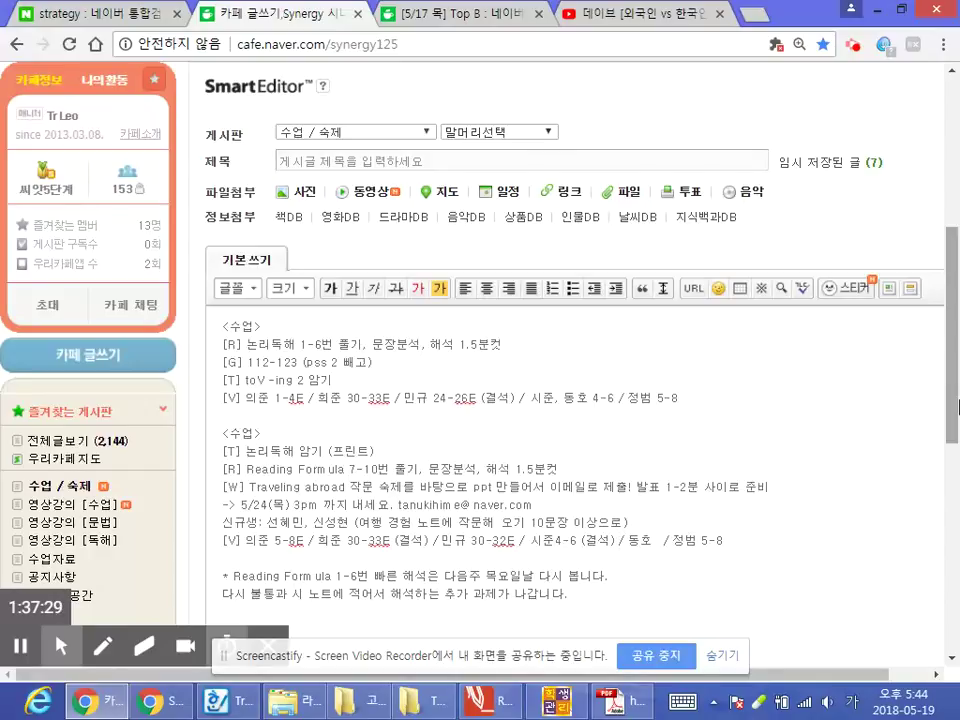
{"action": "type", "text": "7-79"}
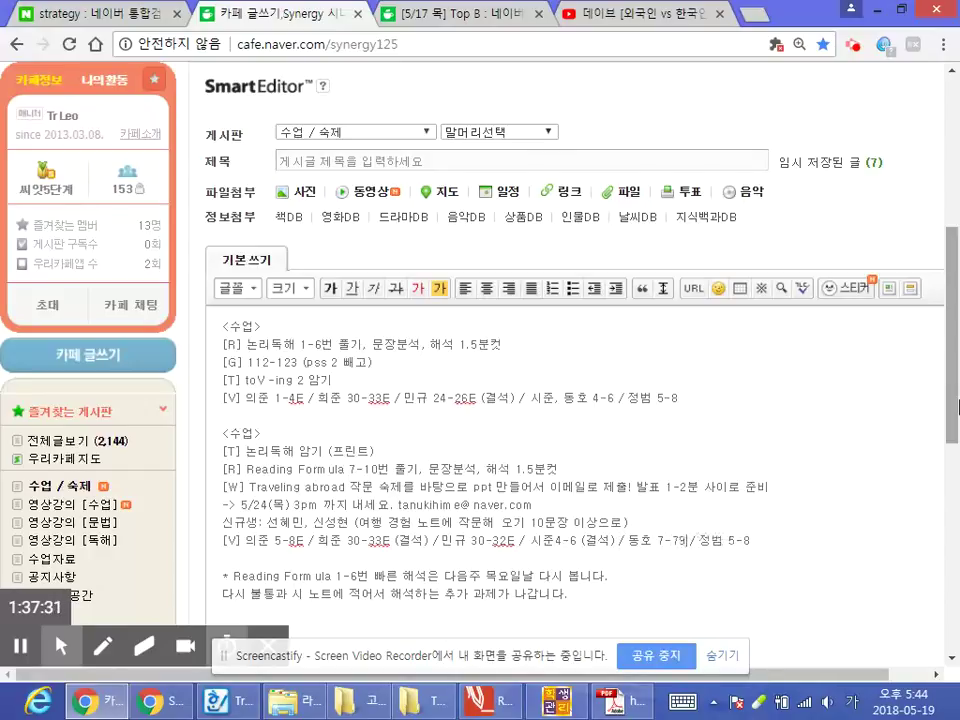
{"action": "key", "text": "BackSpace"}
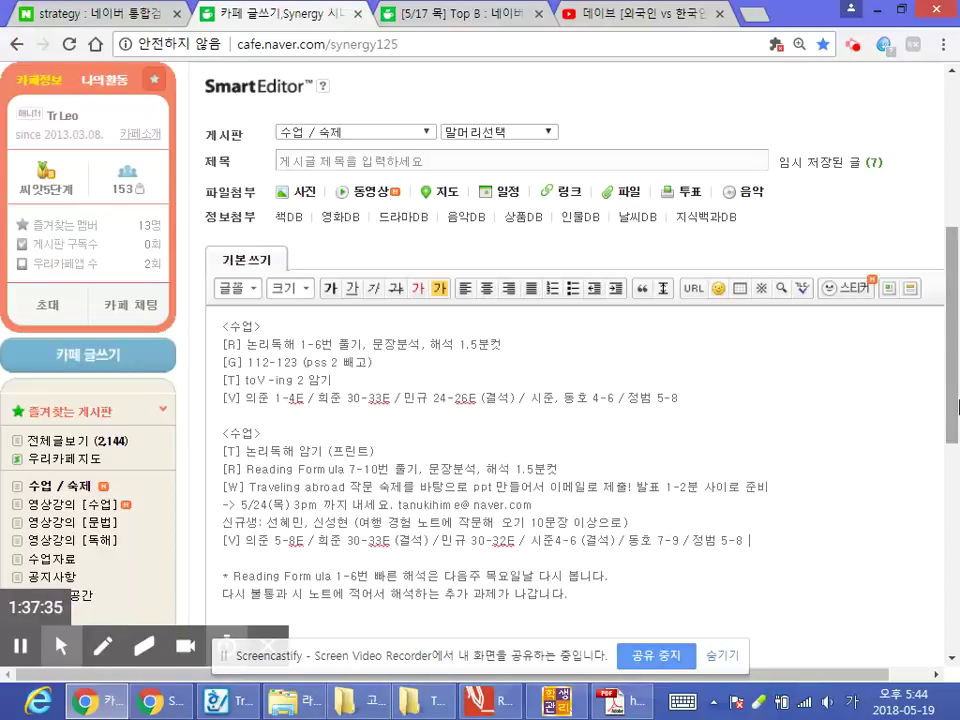
Step: Add the absence note (결석) after the last student's 5-8 range in the second section's [V] line
{"action": "type", "text": "9"}
{"action": "key", "text": "BackSpace"}
{"action": "type", "text": "(결석"}
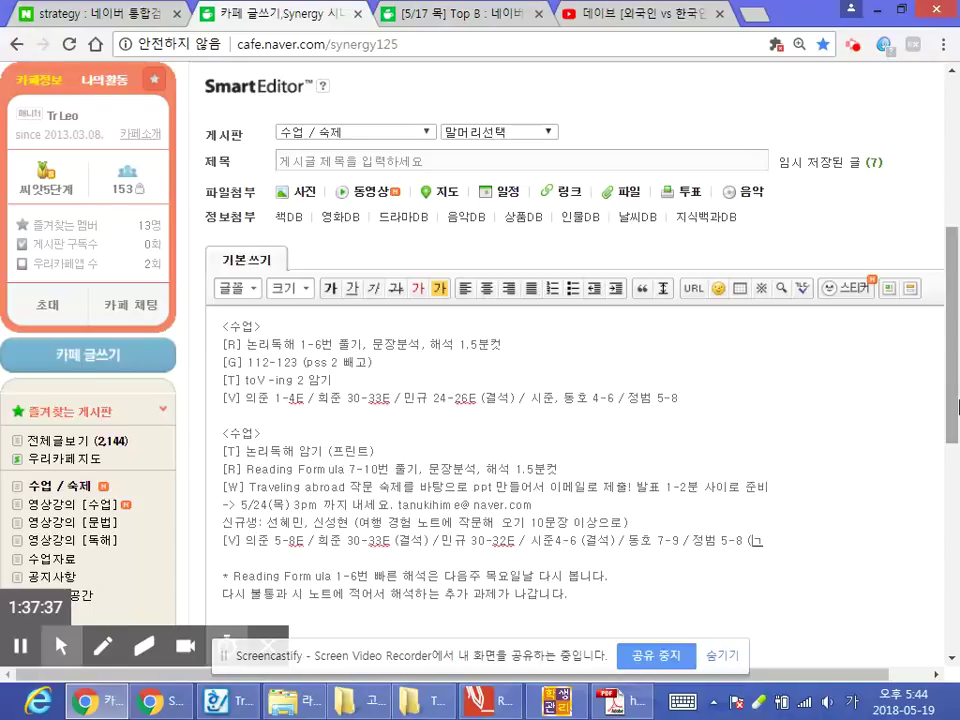